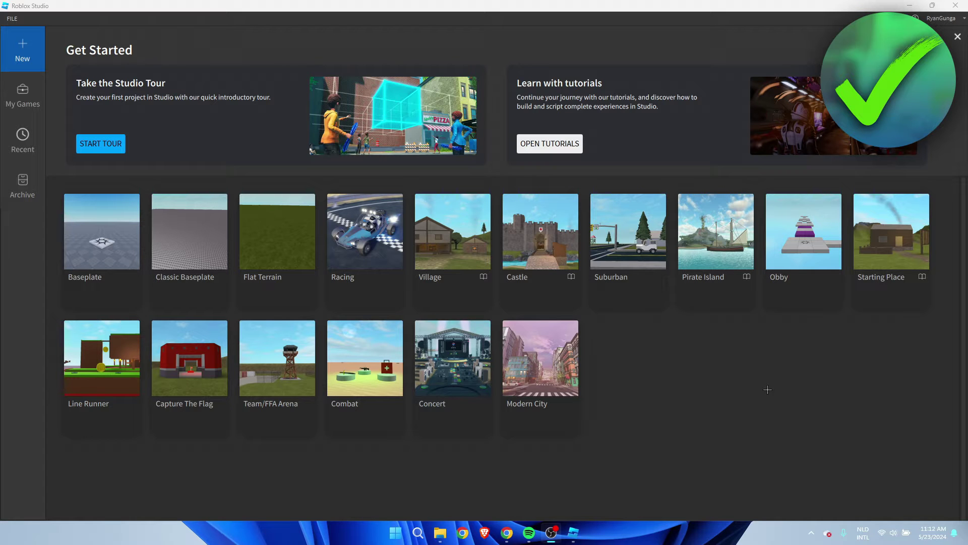
# - Switch to the Level System model's Creator Store page in Chrome and add the model to the inventory
pyautogui.click(506, 533)
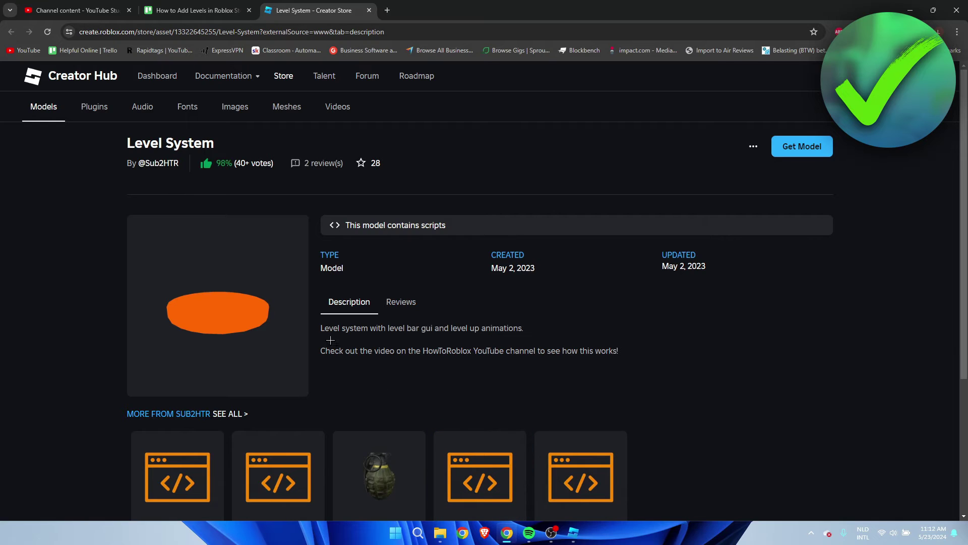
pyautogui.moveTo(123, 145); pyautogui.dragTo(247, 133)
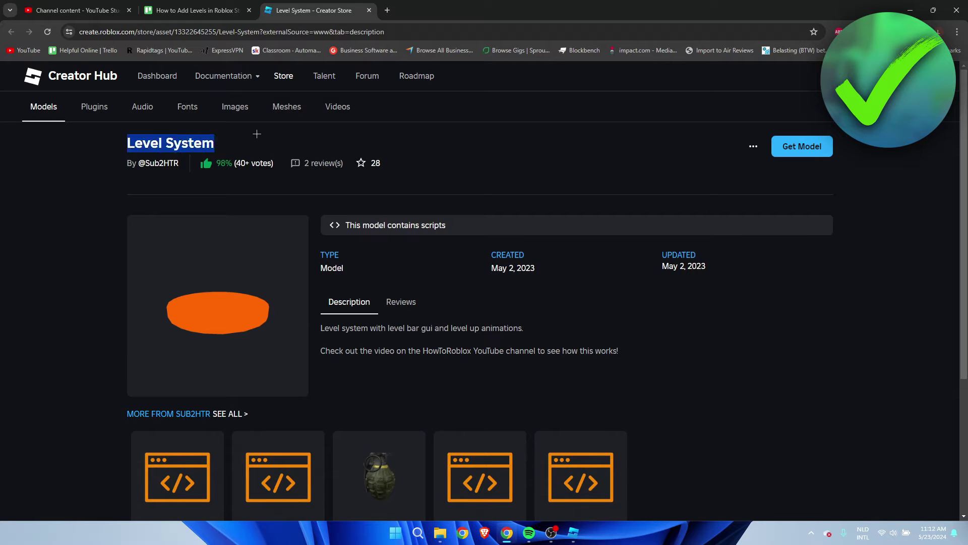
pyautogui.click(268, 133)
pyautogui.moveTo(117, 164); pyautogui.dragTo(183, 164)
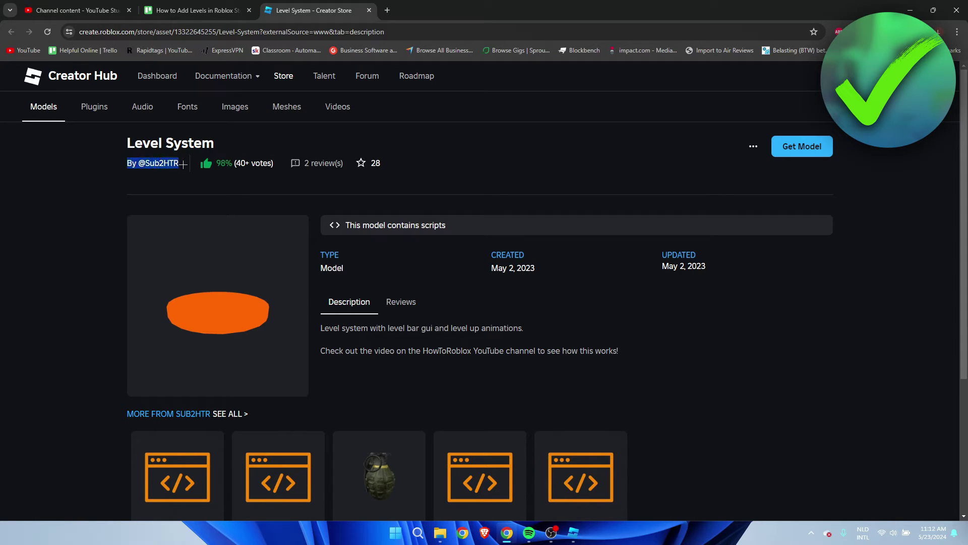
pyautogui.click(124, 179)
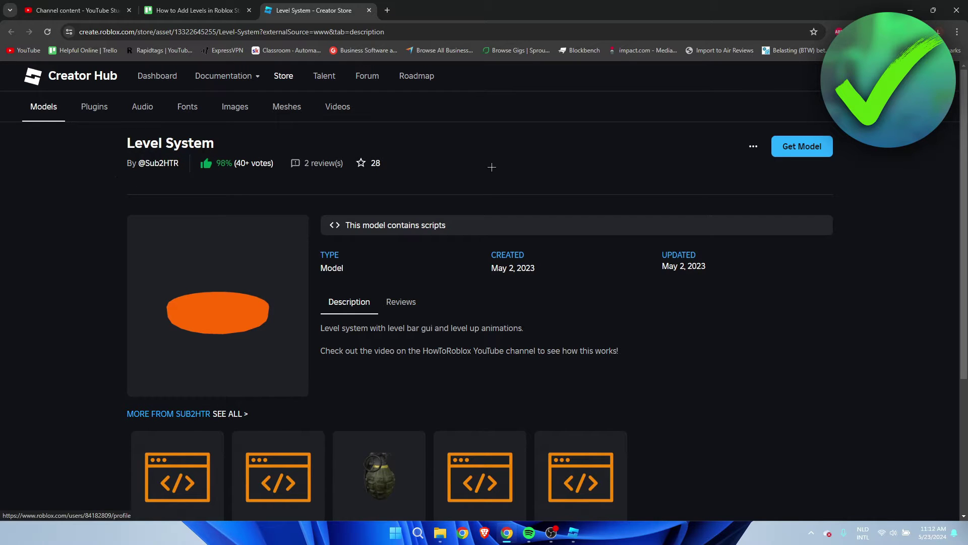
pyautogui.scroll(-3, 655, 281)
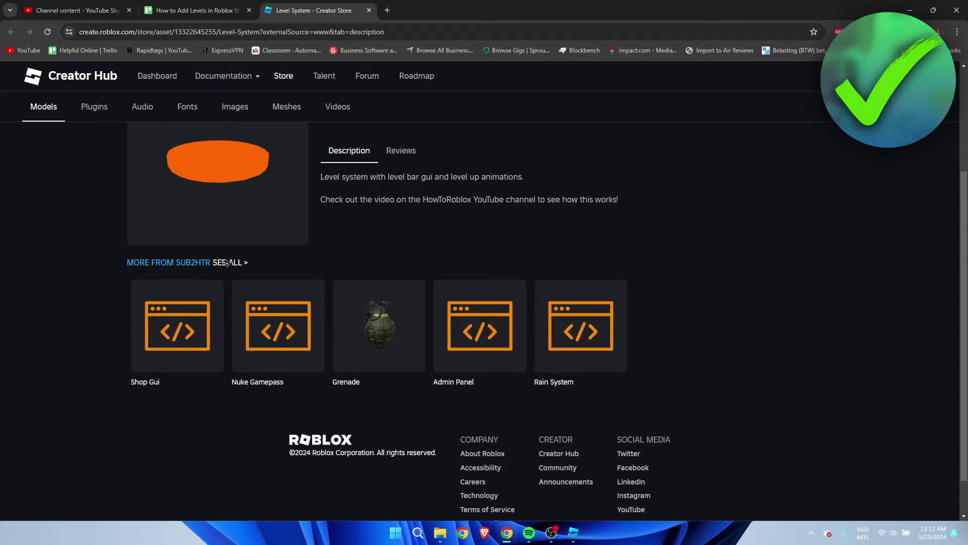
pyautogui.scroll(3, 765, 378)
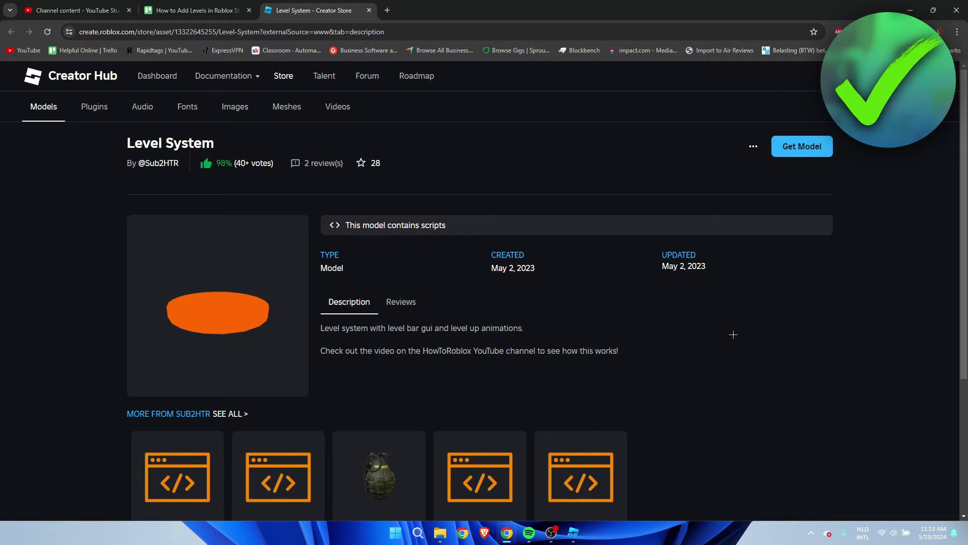
pyautogui.click(796, 147)
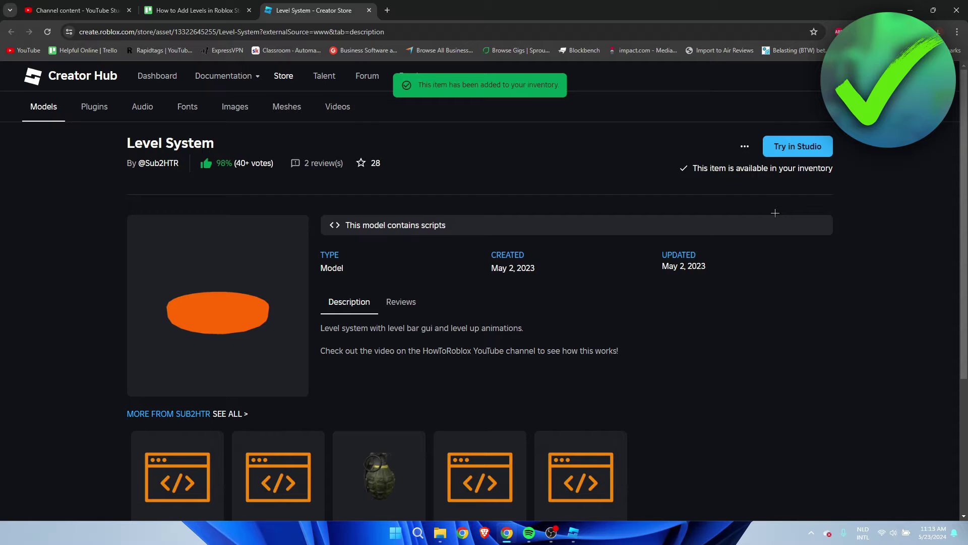
# - Switch to Roblox Studio and create a new place from the Baseplate template
pyautogui.click(808, 151)
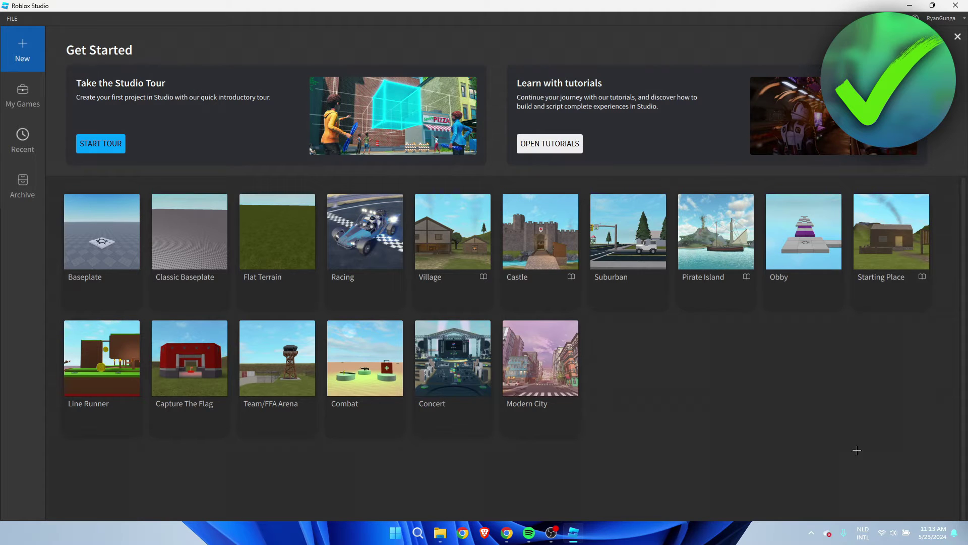
pyautogui.click(105, 214)
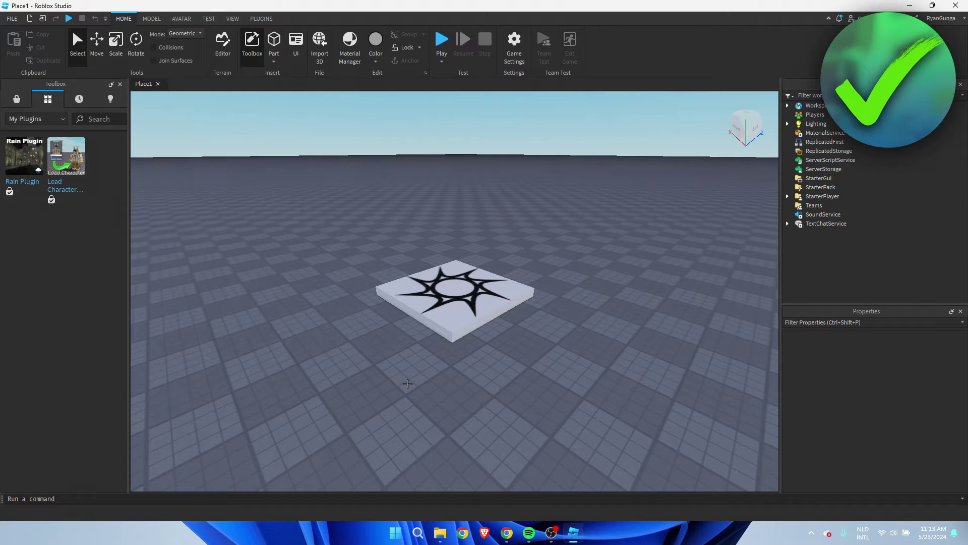
# - Insert the Level System model from the My Models inventory into the place, accepting its included scripts
pyautogui.click(18, 99)
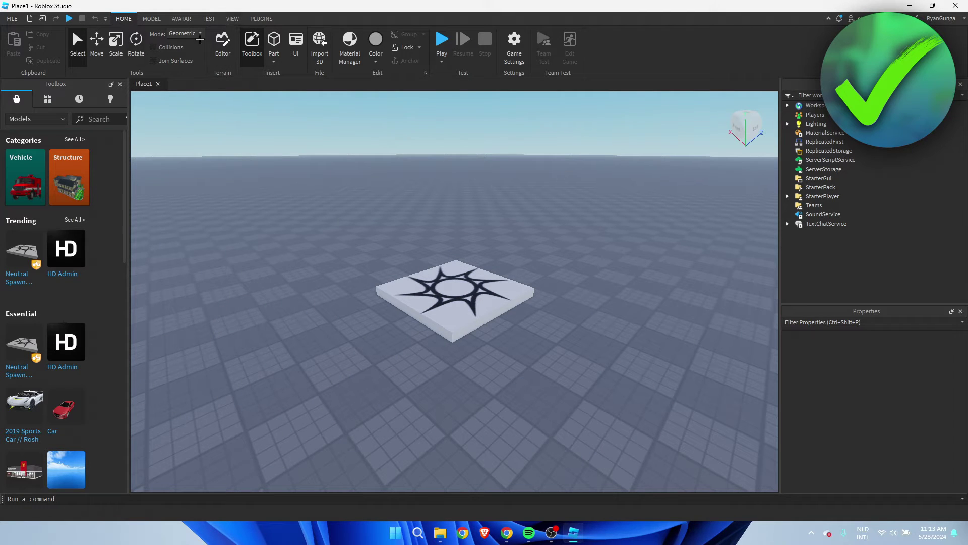
pyautogui.click(233, 18)
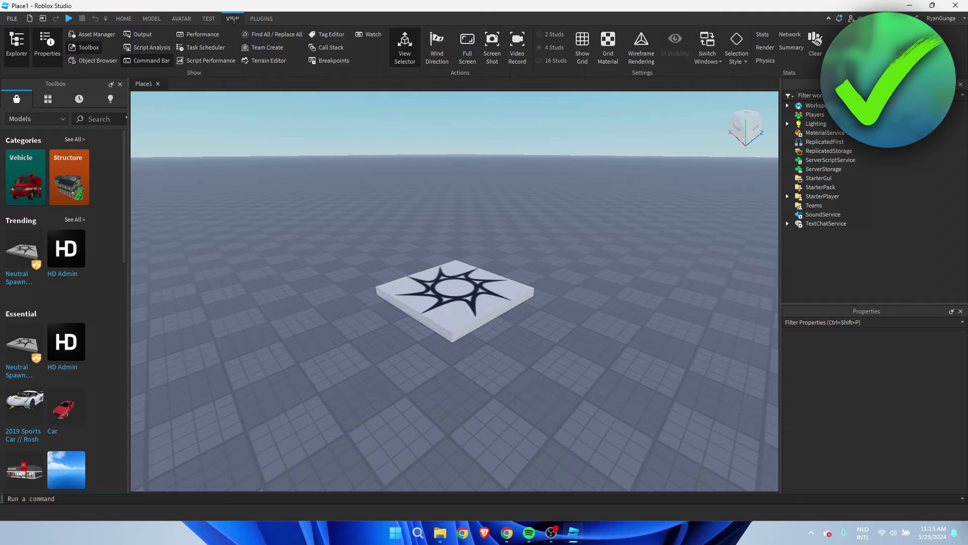
pyautogui.click(90, 48)
pyautogui.click(90, 47)
pyautogui.click(47, 105)
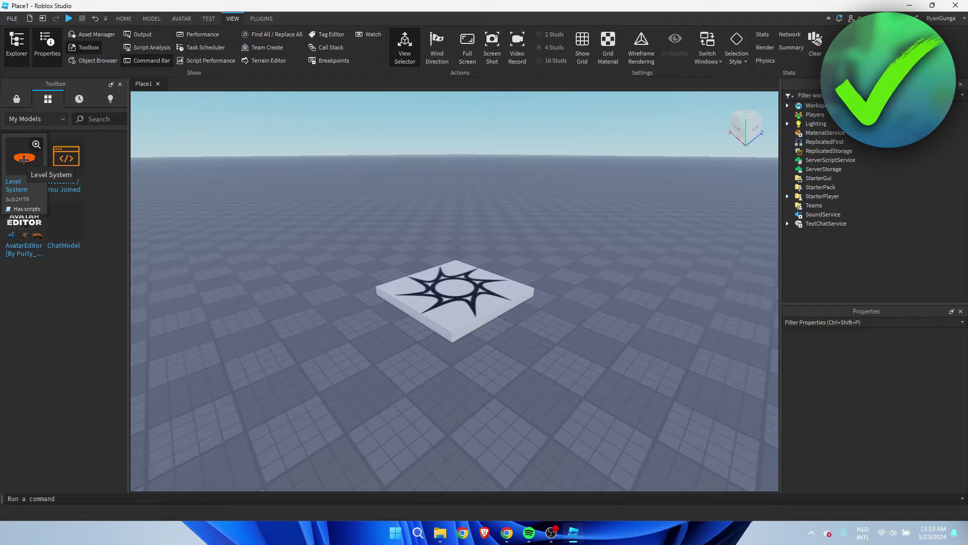
pyautogui.moveTo(21, 163); pyautogui.dragTo(285, 360)
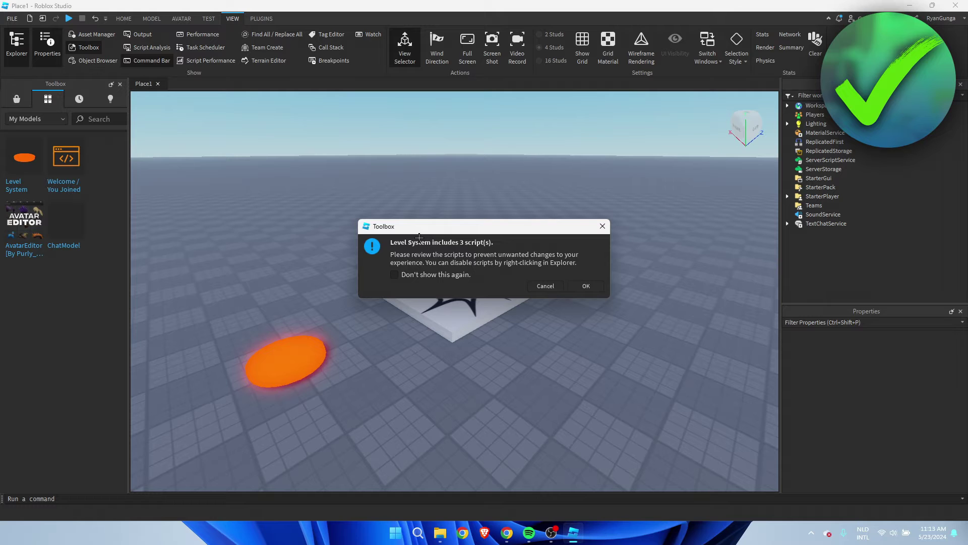
pyautogui.click(586, 285)
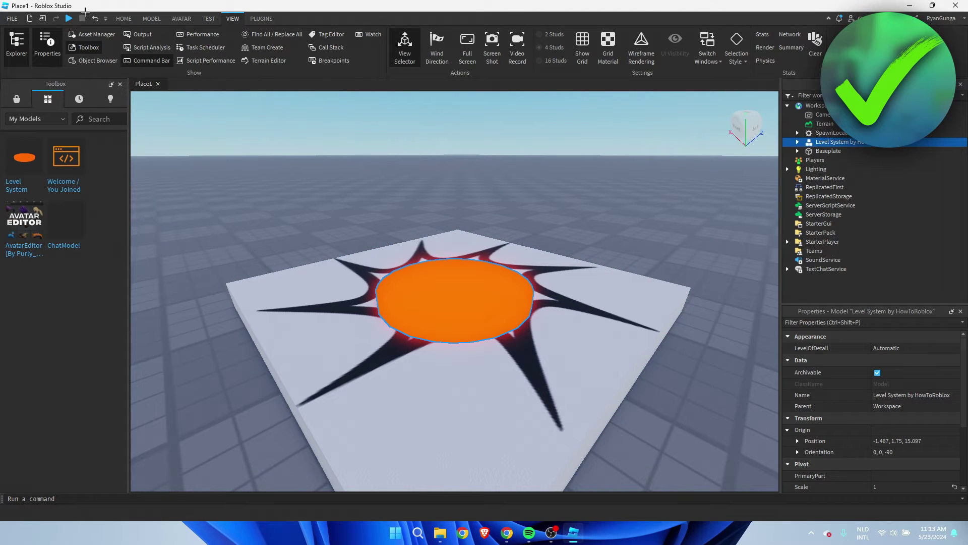
# - Move the Level System model off the spawn pad onto the baseplate beside it, at about (-1.5, 0.75, 2.1), and return to the Select tool
pyautogui.click(123, 19)
pyautogui.click(96, 45)
pyautogui.moveTo(623, 222); pyautogui.dragTo(393, 303)
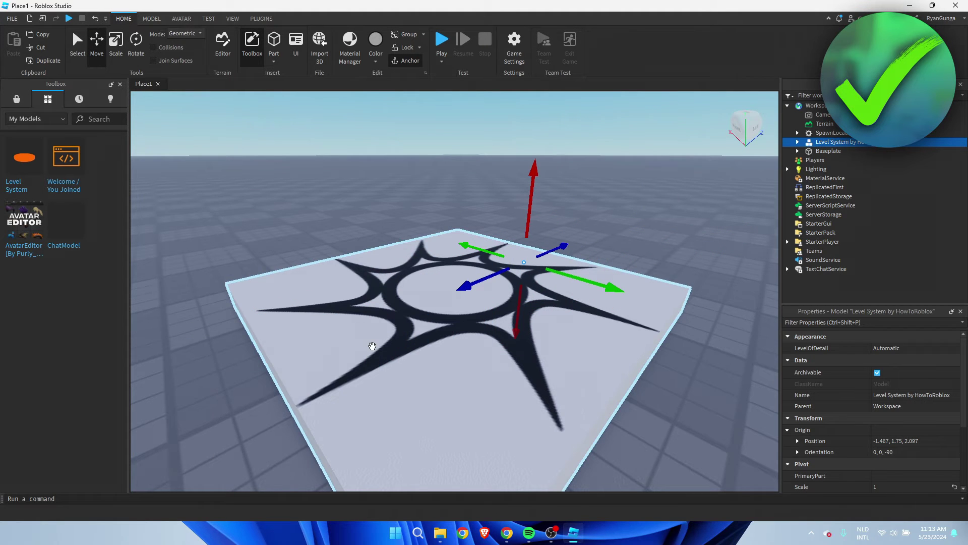
pyautogui.press('s')
pyautogui.press('a')
pyautogui.moveTo(638, 213); pyautogui.dragTo(633, 223)
pyautogui.press('d')
pyautogui.press('s')
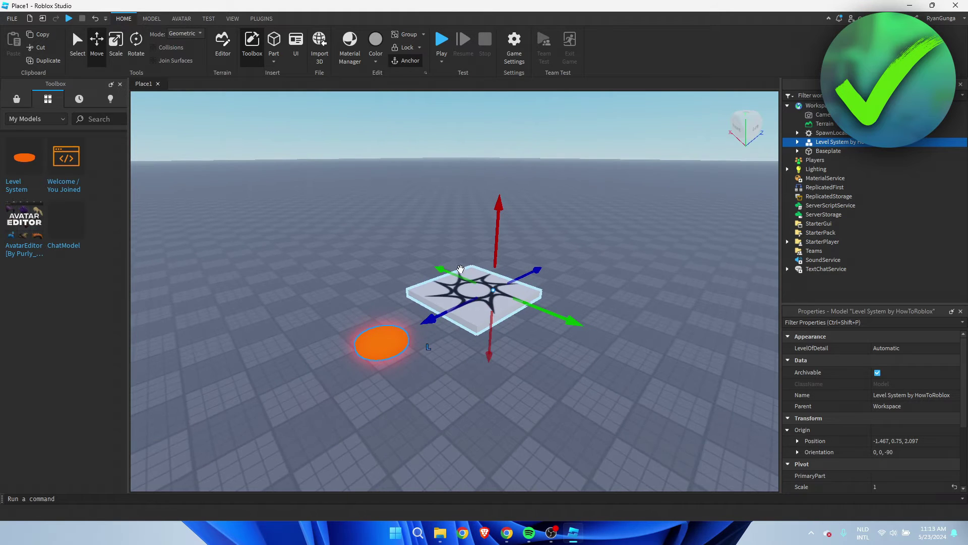
pyautogui.click(592, 187)
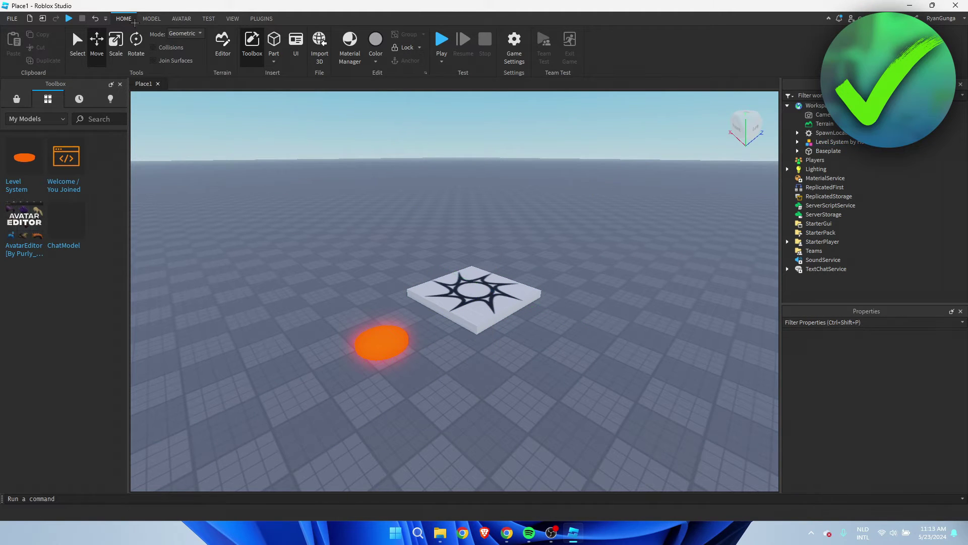
pyautogui.click(77, 45)
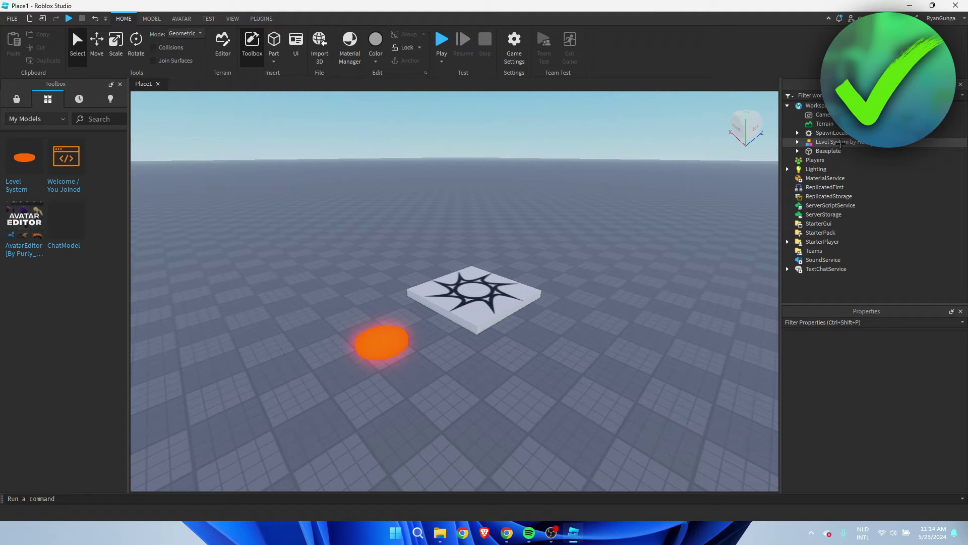
# - Expand the Level System model, move its "Put in ReplicatedStorage and Ungroup" group into ReplicatedStorage and ungroup it there
pyautogui.click(837, 141)
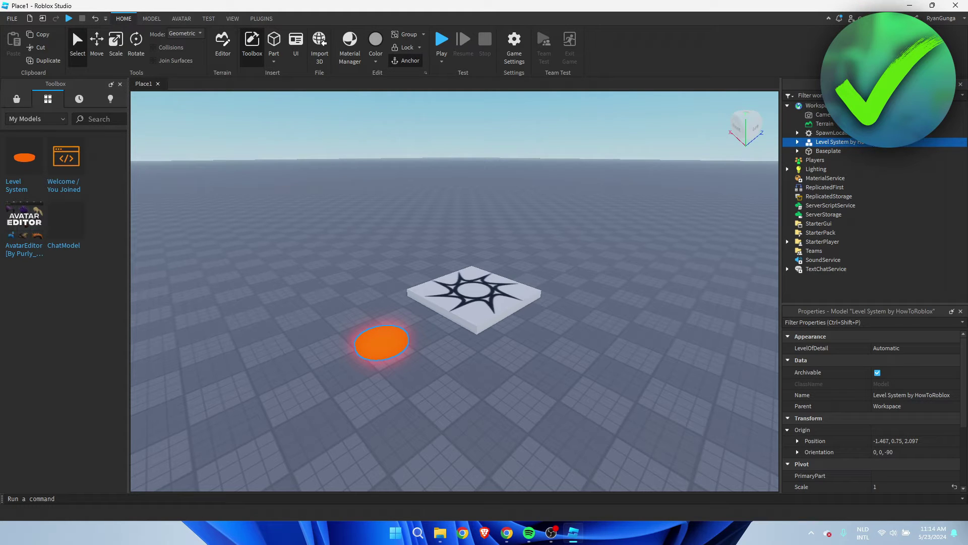
pyautogui.click(797, 141)
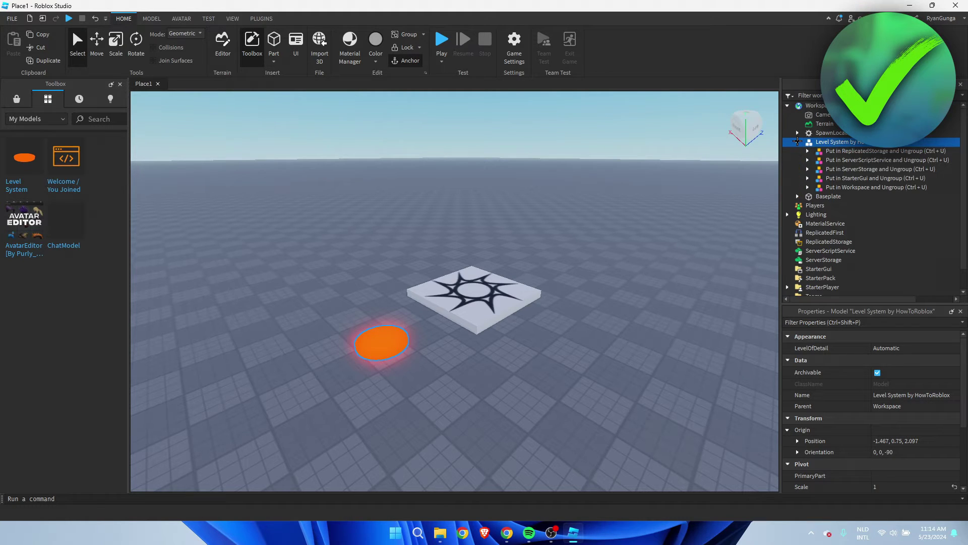
pyautogui.click(863, 151)
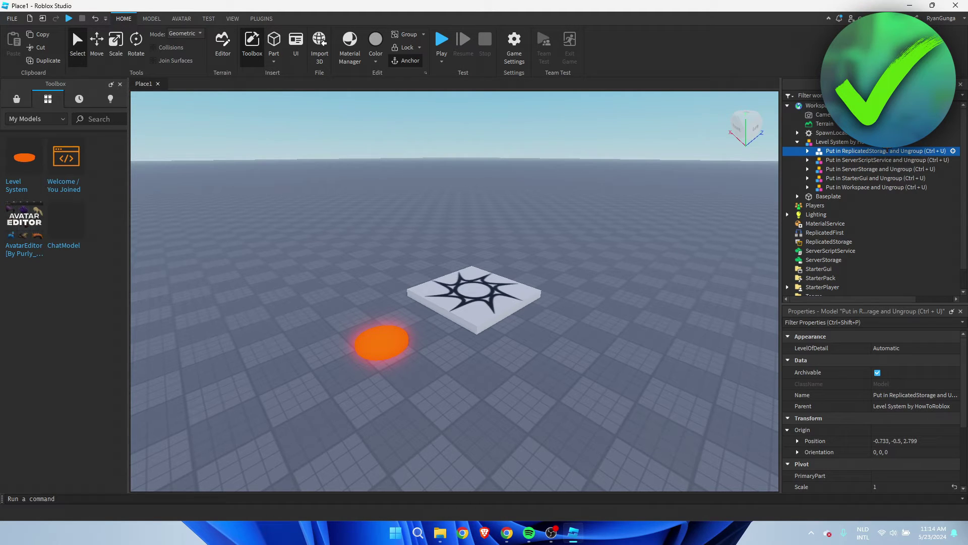
pyautogui.scroll(-2, 857, 171)
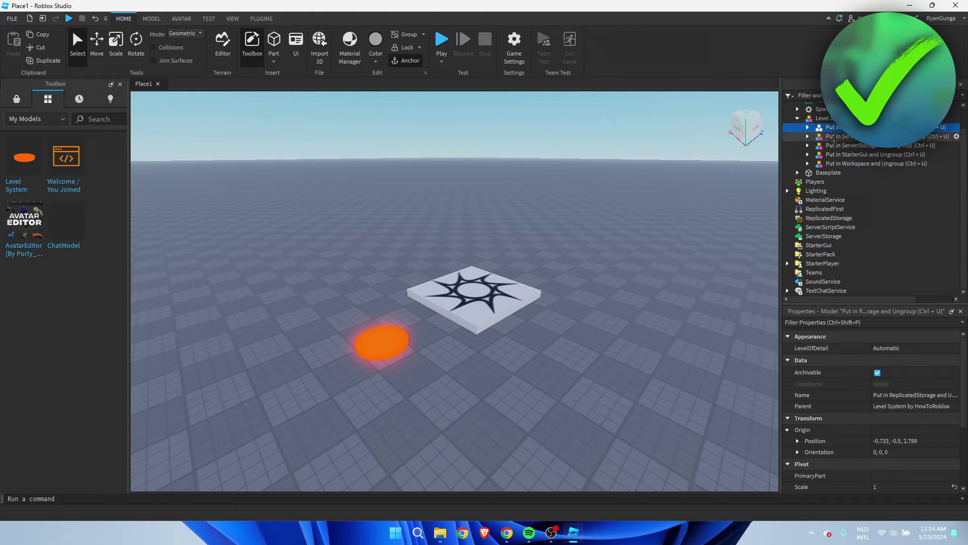
pyautogui.moveTo(832, 127); pyautogui.dragTo(835, 218)
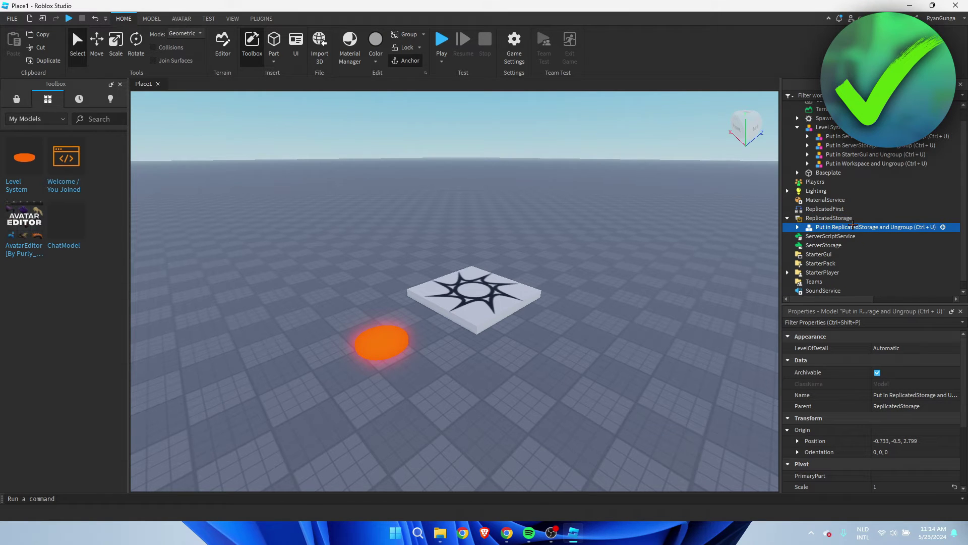
pyautogui.hotkey('ctrl', 'u')
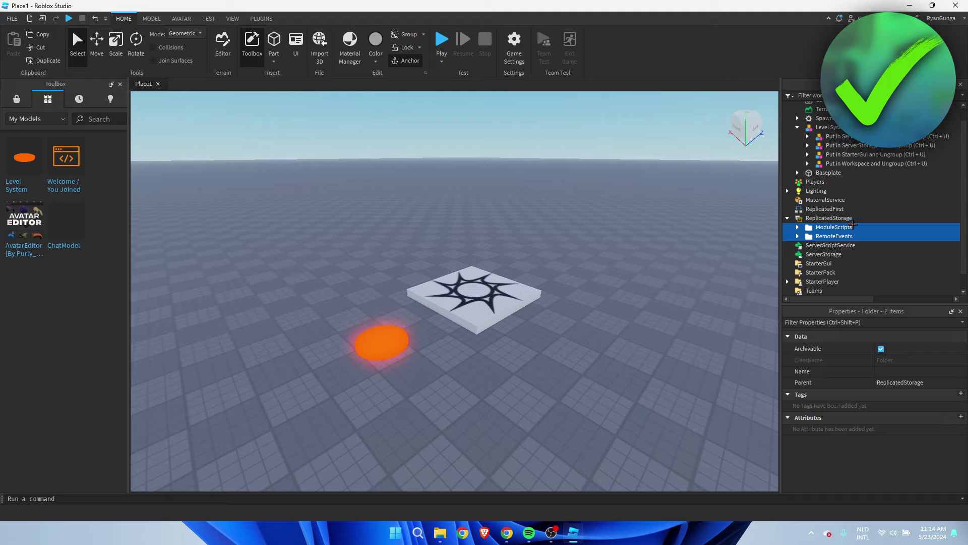
pyautogui.hotkey('ctrl', 'z')
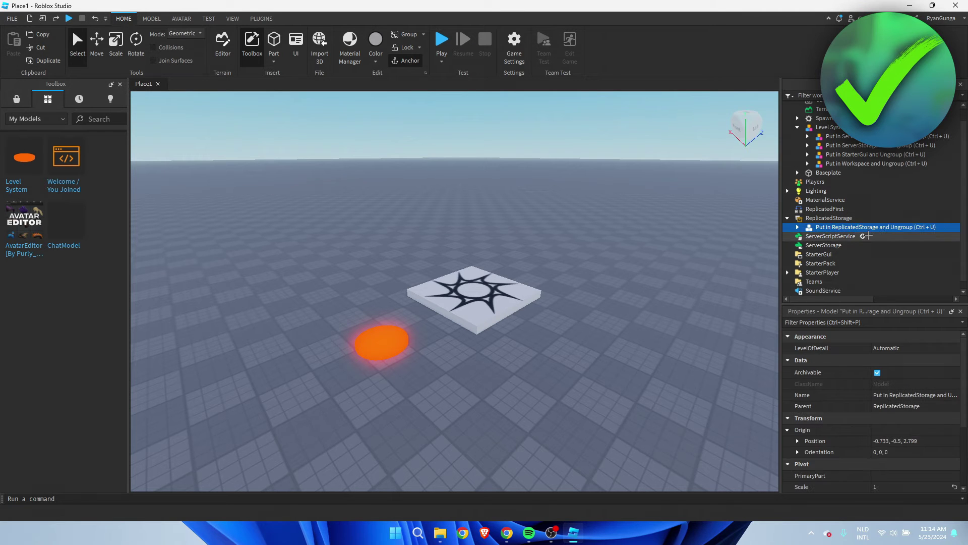
pyautogui.rightClick(839, 228)
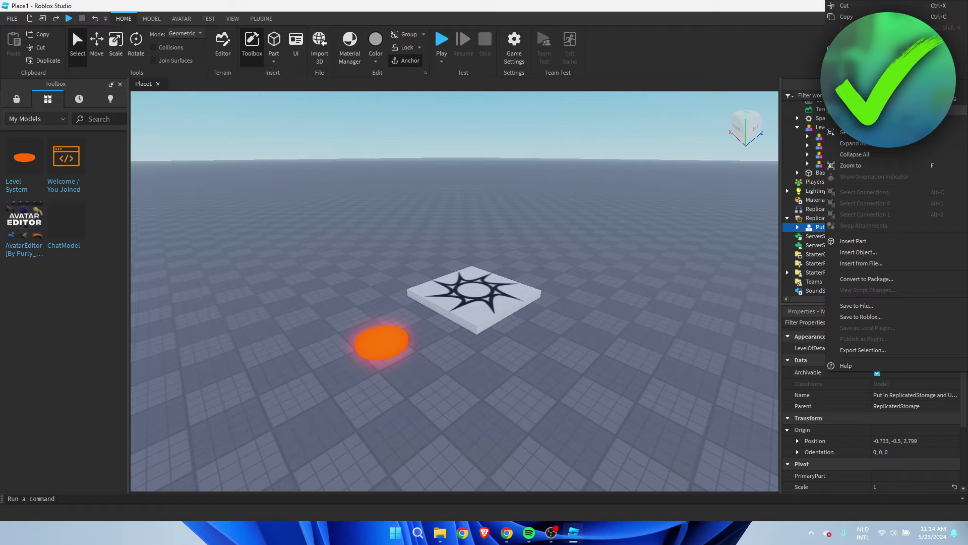
pyautogui.click(857, 93)
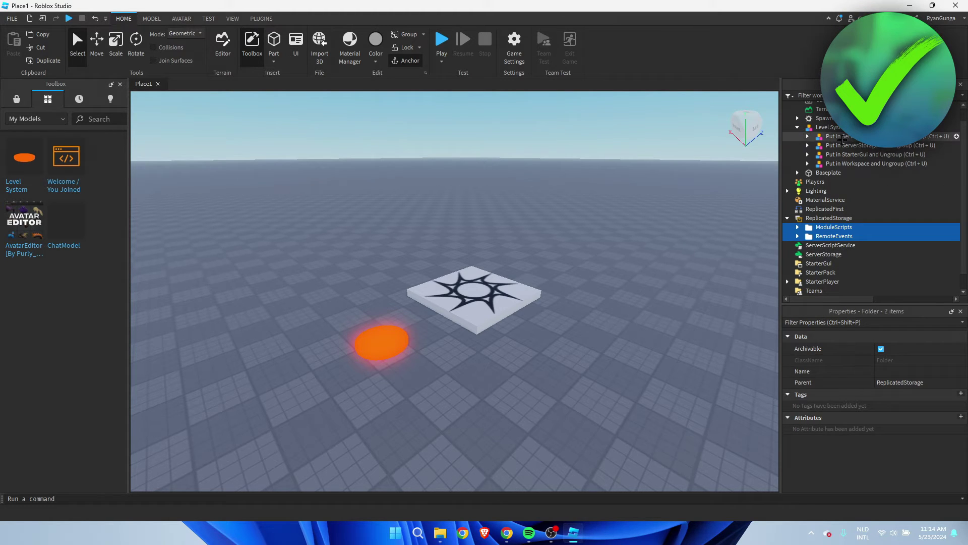
# - Move the ServerScriptService and ServerStorage groups of the Level System model into their matching services and ungroup each
pyautogui.moveTo(852, 137); pyautogui.dragTo(851, 244)
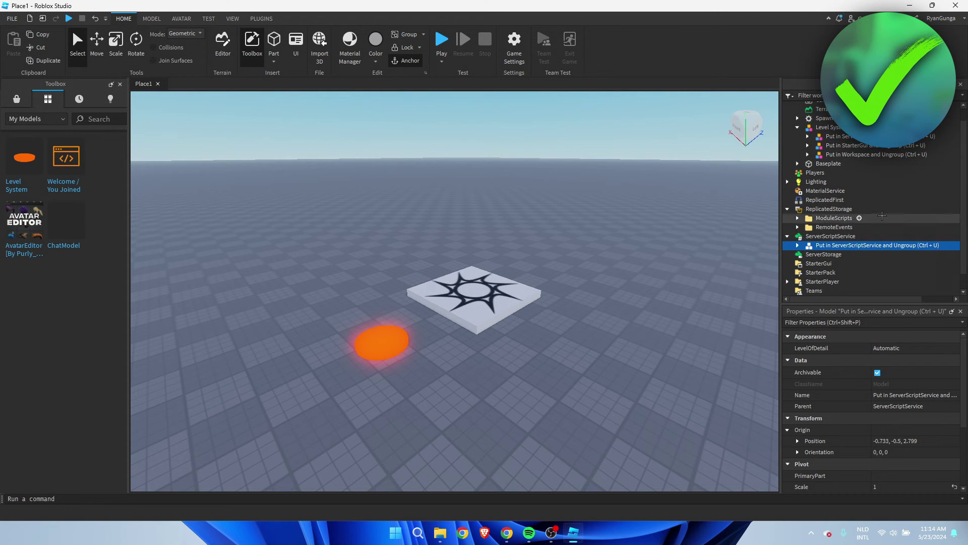
pyautogui.hotkey('ctrl', 'u')
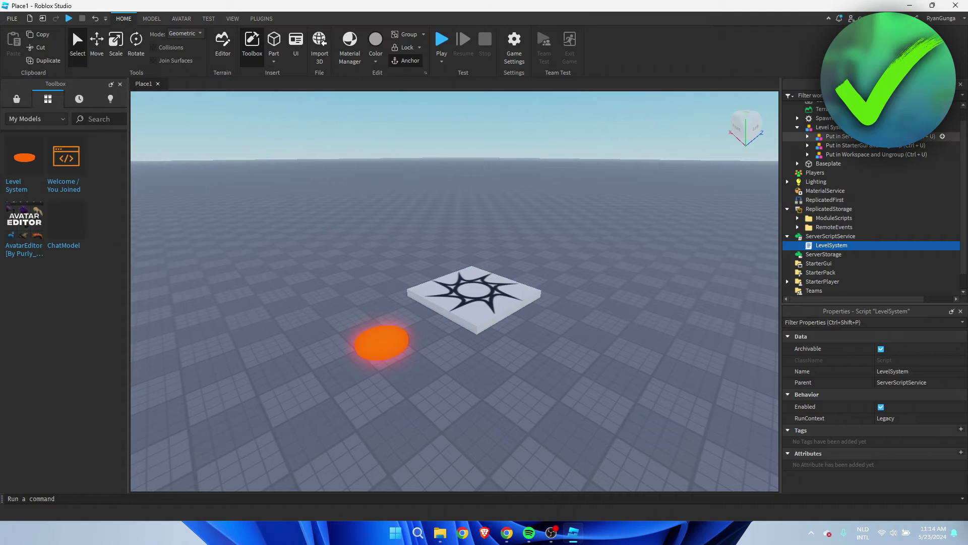
pyautogui.moveTo(858, 137); pyautogui.dragTo(828, 255)
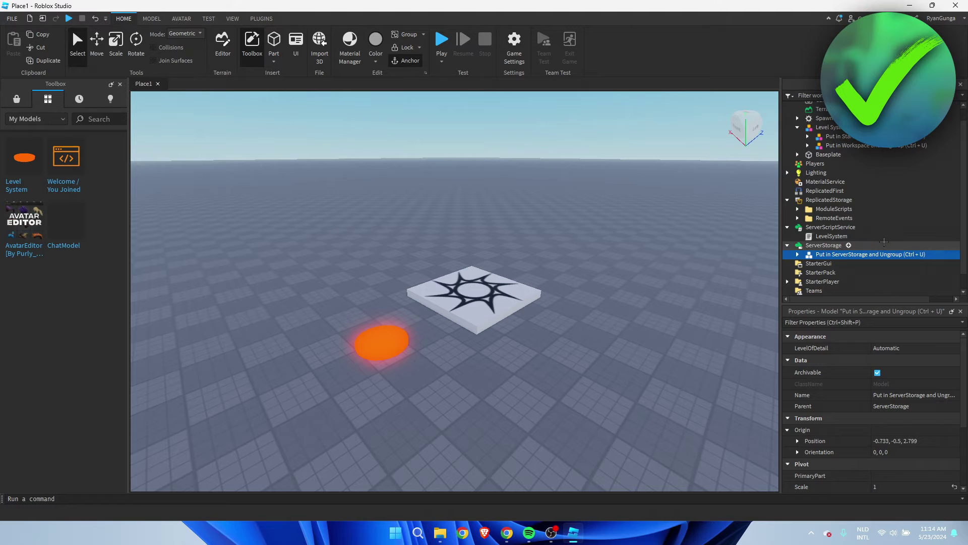
pyautogui.hotkey('ctrl', 'u')
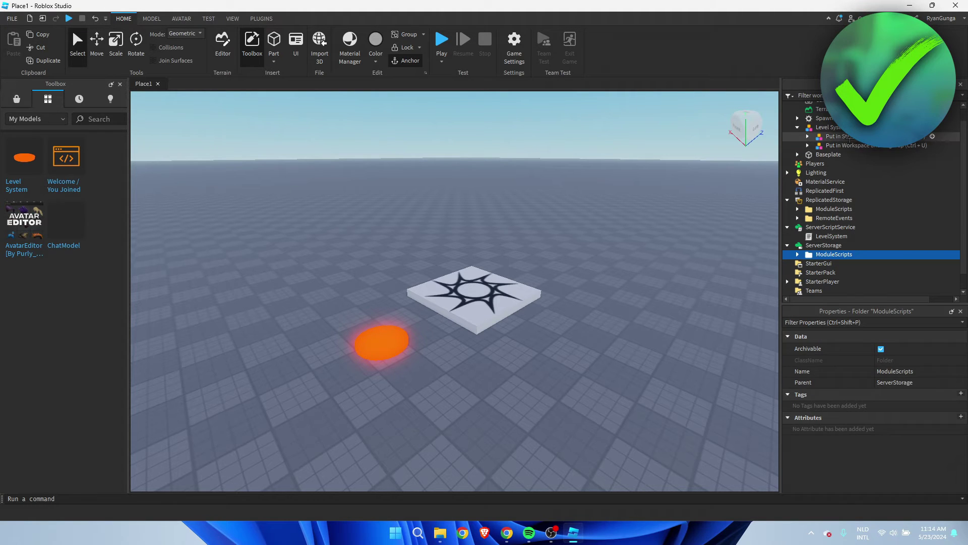
# - Move the model's StarterGui group into StarterGui and its Workspace group directly into Workspace, ungrouping each
pyautogui.click(850, 137)
pyautogui.moveTo(850, 137); pyautogui.dragTo(832, 263)
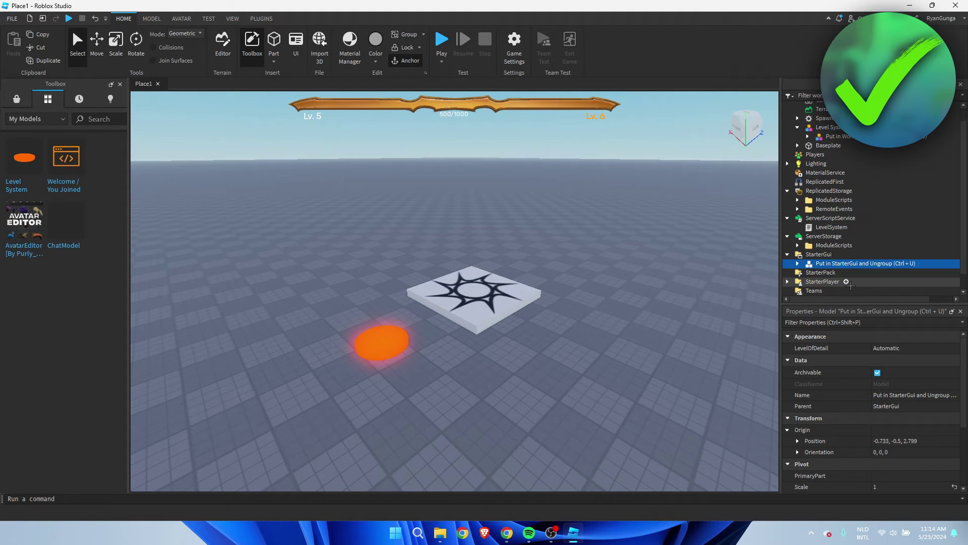
pyautogui.hotkey('ctrl', 'u')
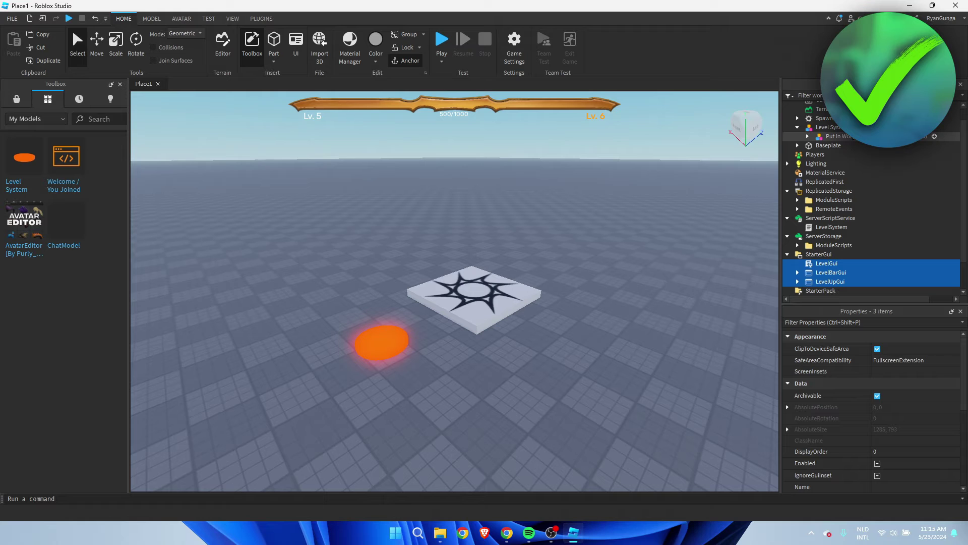
pyautogui.scroll(1, 887, 141)
pyautogui.moveTo(857, 151); pyautogui.dragTo(825, 121)
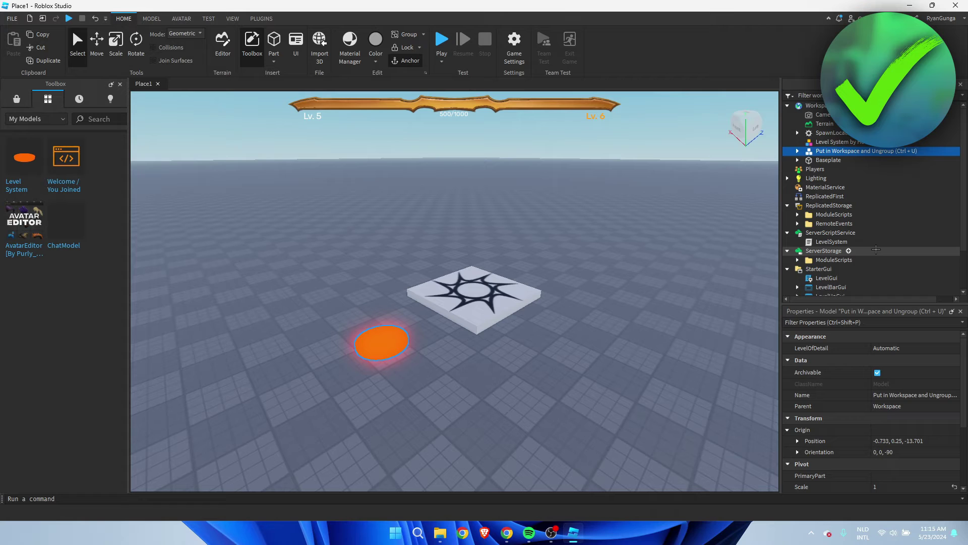
pyautogui.hotkey('ctrl', 'u')
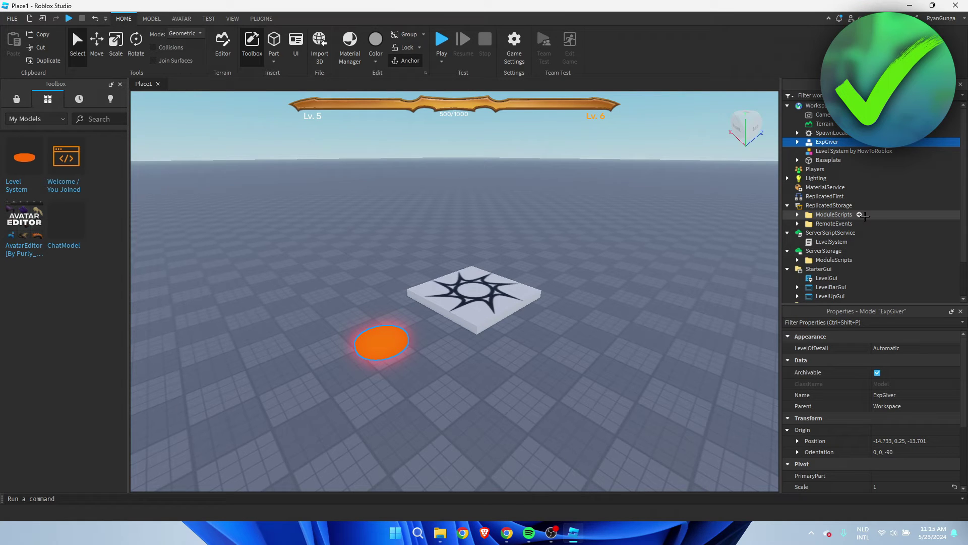
# - Delete the leftover "Level System by HowToRoblox" model from Workspace and select the ExpGiver model
pyautogui.click(818, 151)
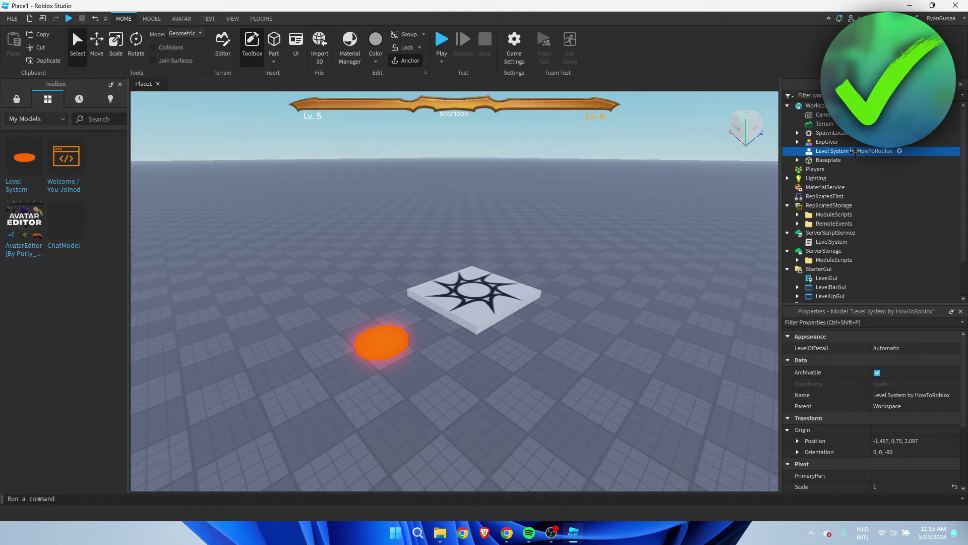
pyautogui.press('Delete')
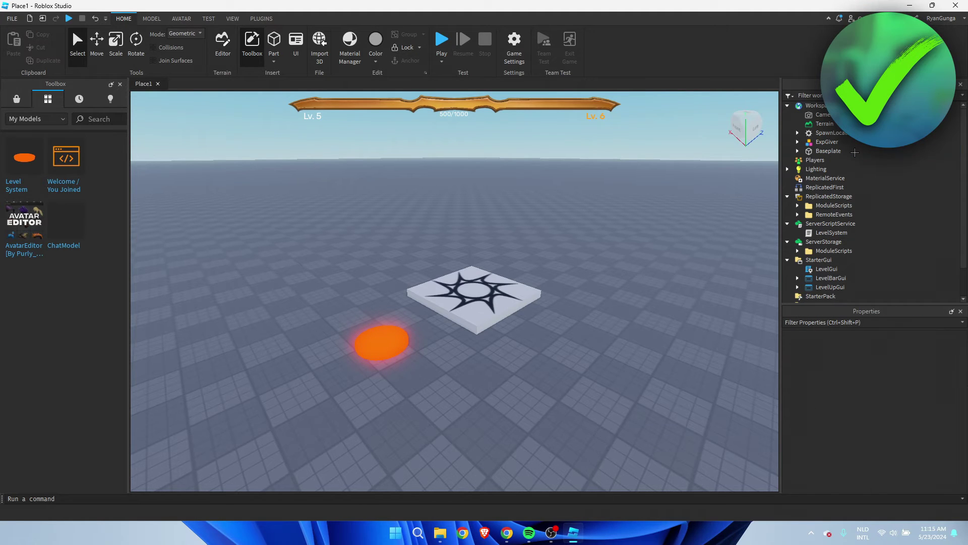
pyautogui.click(827, 142)
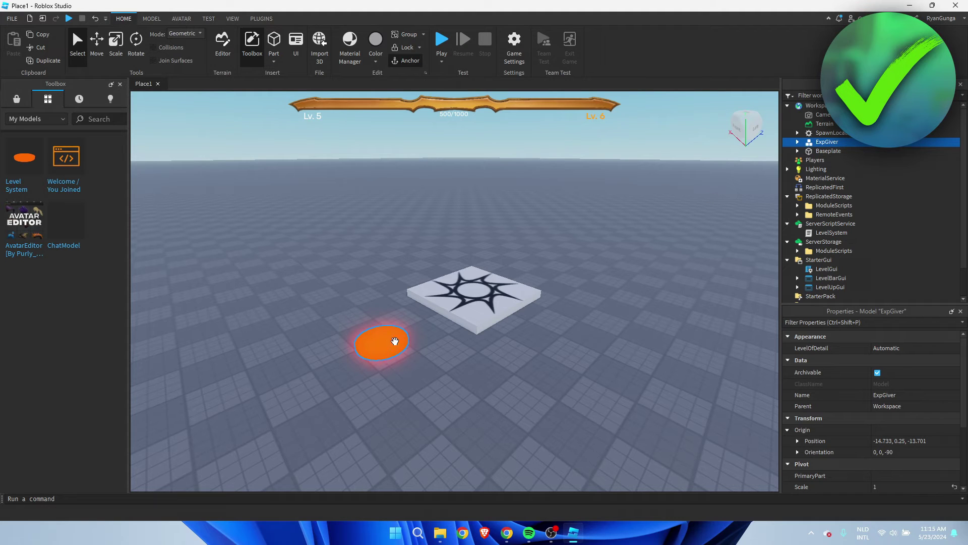
# - Collapse StarterGui and open the CalculateStats module script in ReplicatedStorage's ModuleScripts folder
pyautogui.scroll(-1, 877, 239)
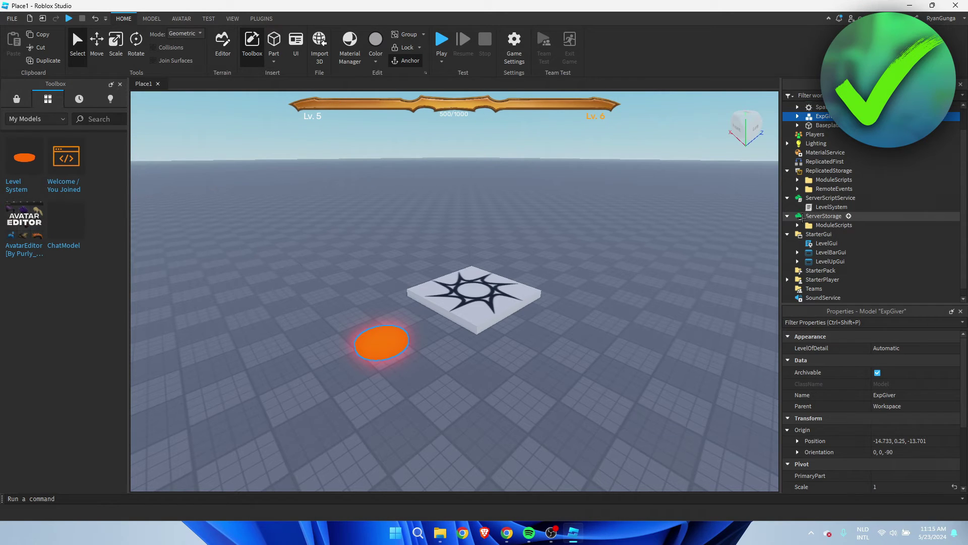
pyautogui.click(786, 234)
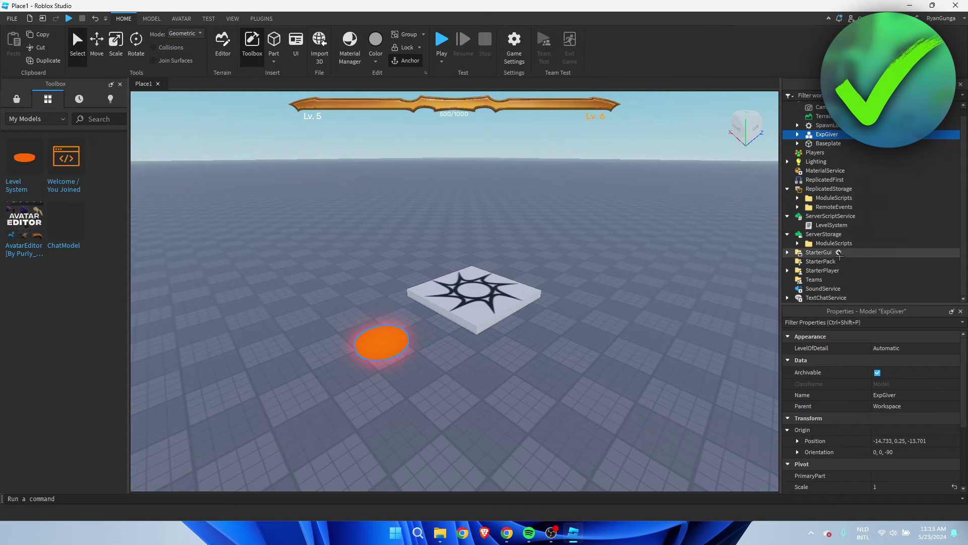
pyautogui.click(836, 197)
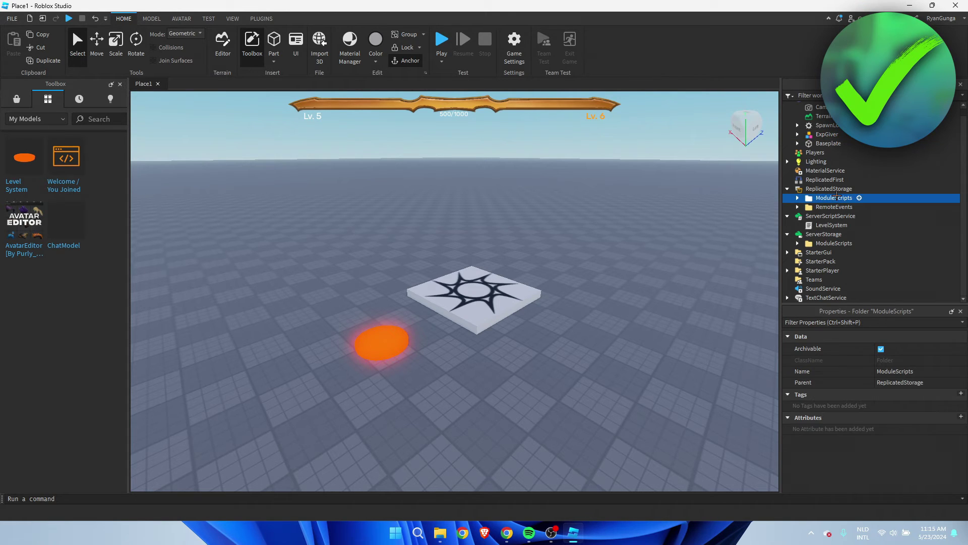
pyautogui.click(796, 197)
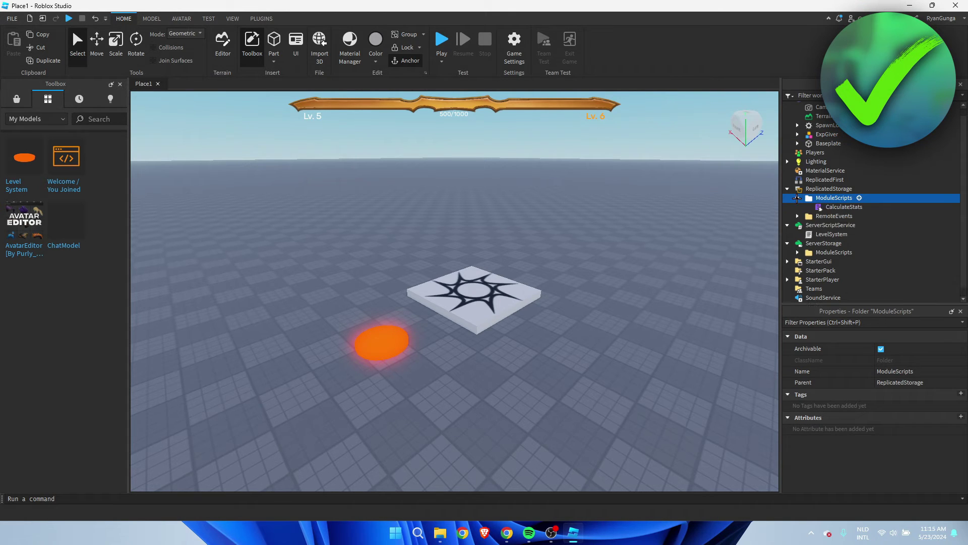
pyautogui.click(844, 208)
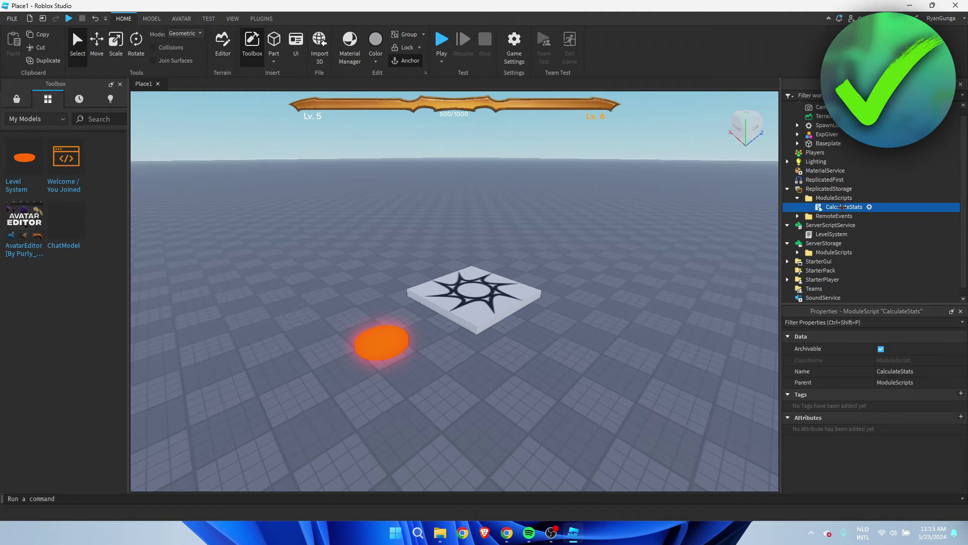
pyautogui.doubleClick(842, 207)
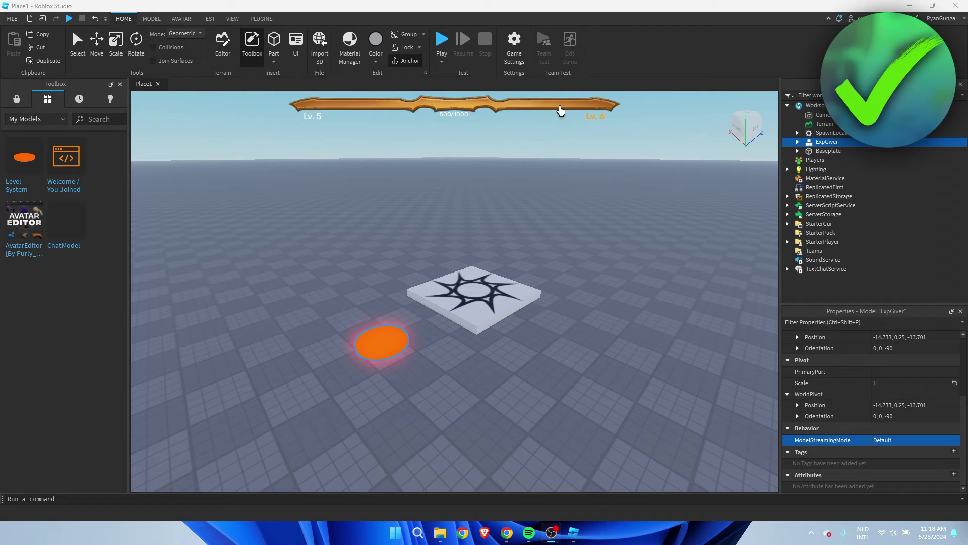
# - Expand LevelBarGui in StarterGui down through BarBackground and BarContainer, and select the Clipping frame
pyautogui.click(816, 224)
pyautogui.click(788, 224)
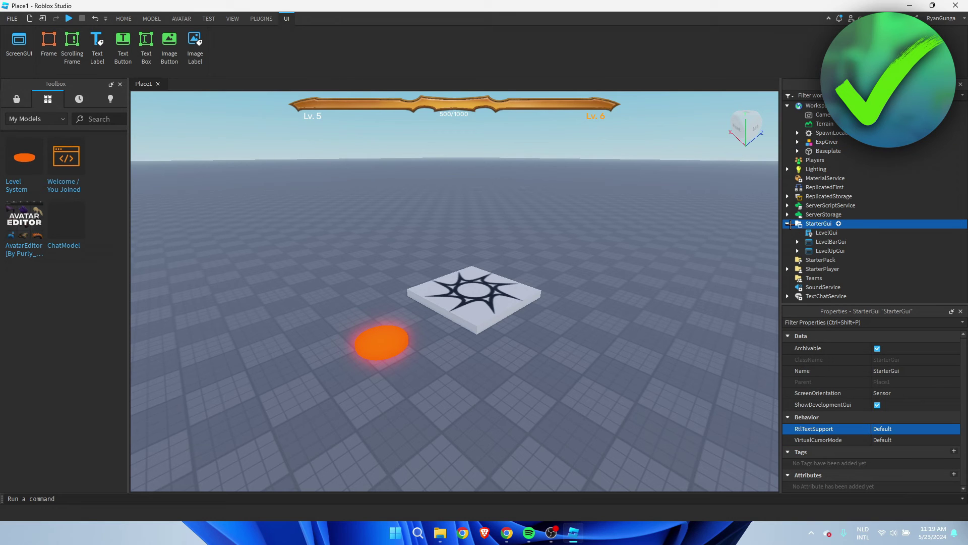
pyautogui.click(829, 242)
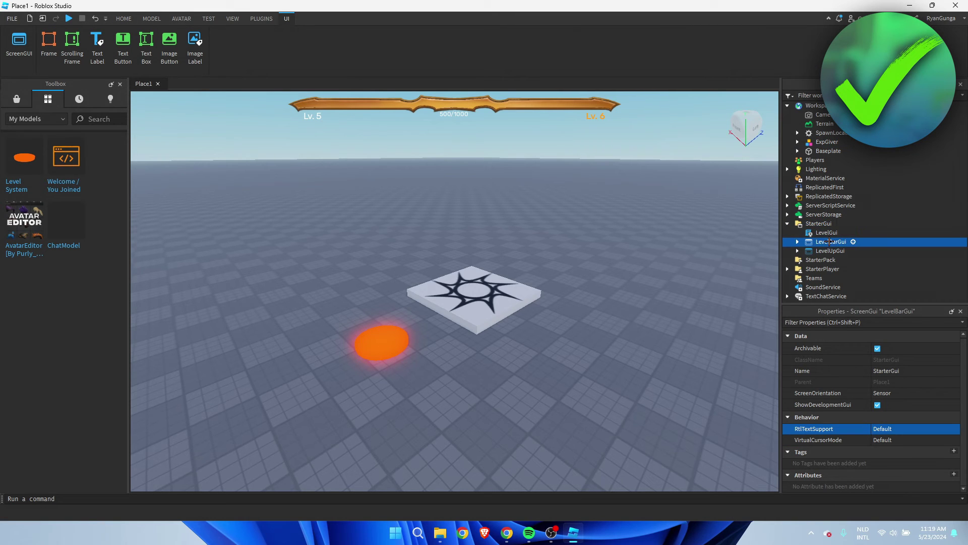
pyautogui.click(795, 242)
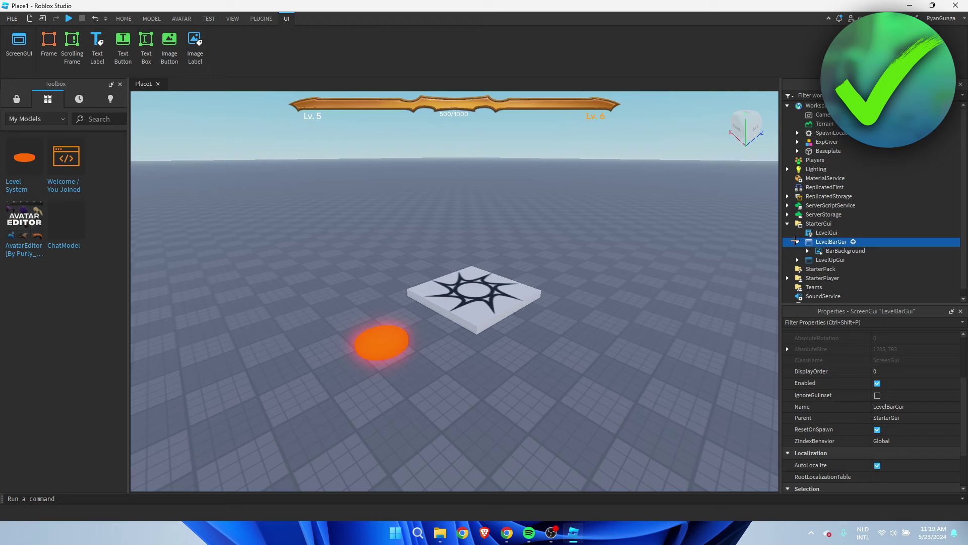
pyautogui.click(837, 250)
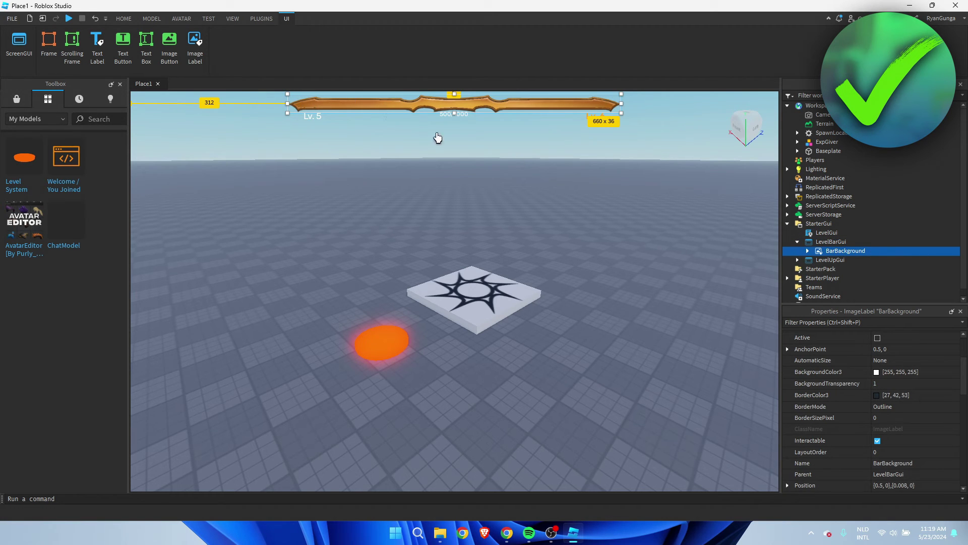
pyautogui.click(806, 250)
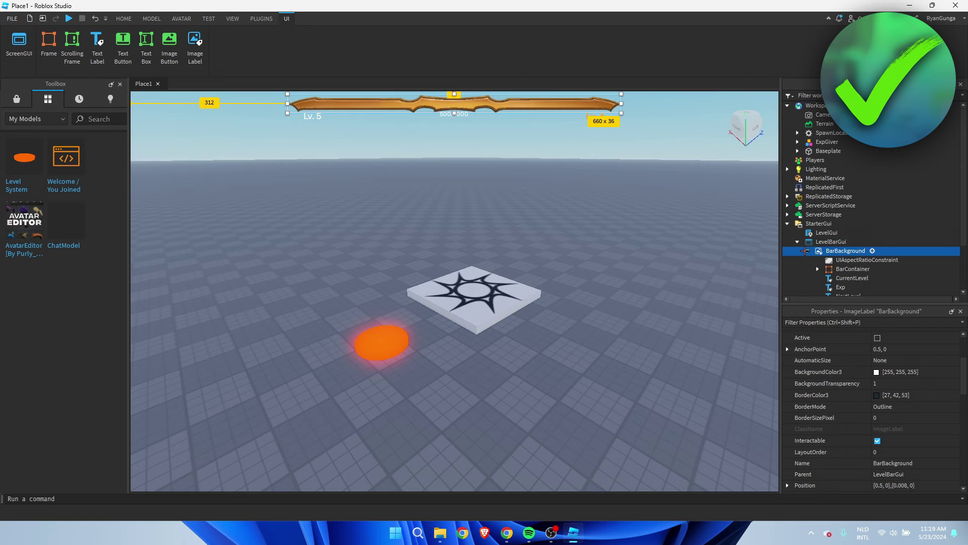
pyautogui.scroll(-1, 805, 250)
pyautogui.click(823, 244)
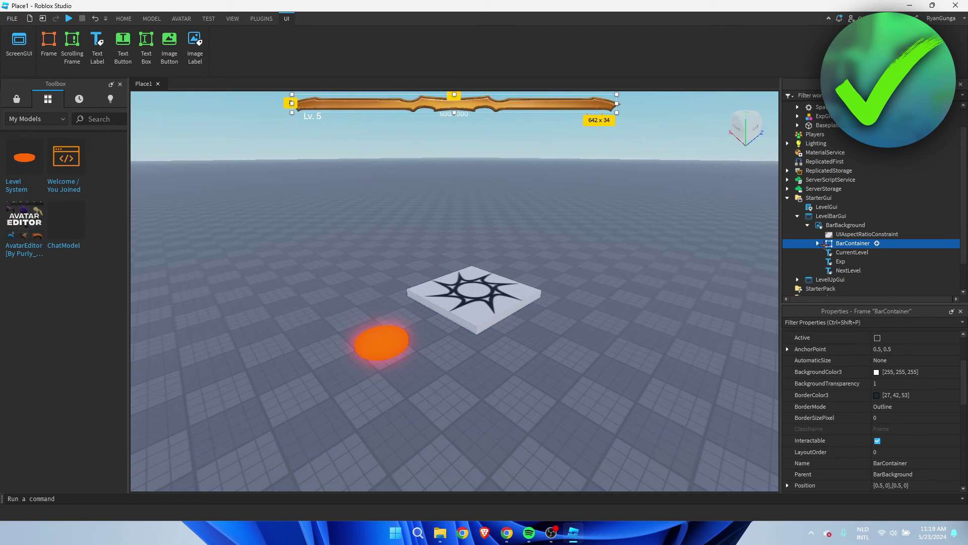
pyautogui.click(818, 243)
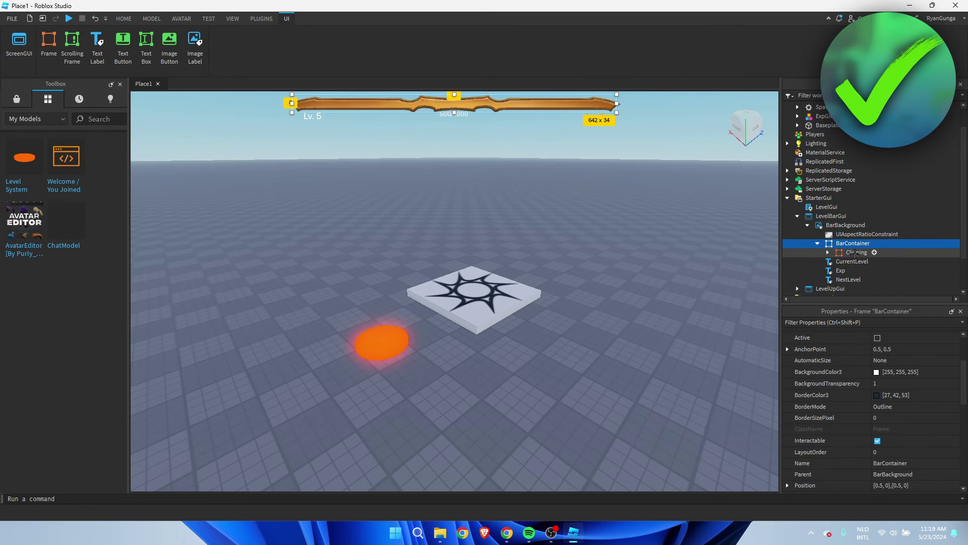
pyautogui.click(854, 253)
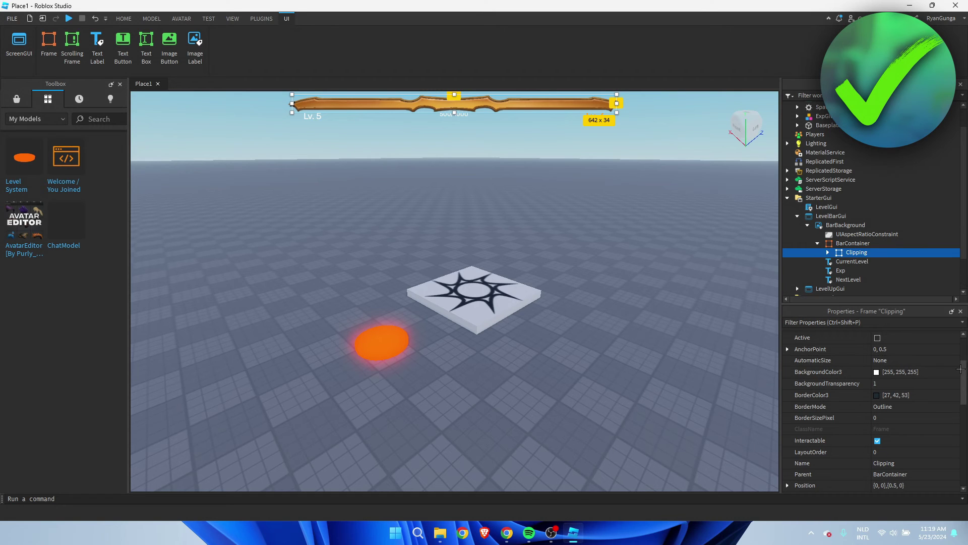
# - Switch the Clipping frame's ClipsDescendants property off and back on
pyautogui.scroll(3, 956, 343)
pyautogui.moveTo(957, 340); pyautogui.dragTo(959, 416)
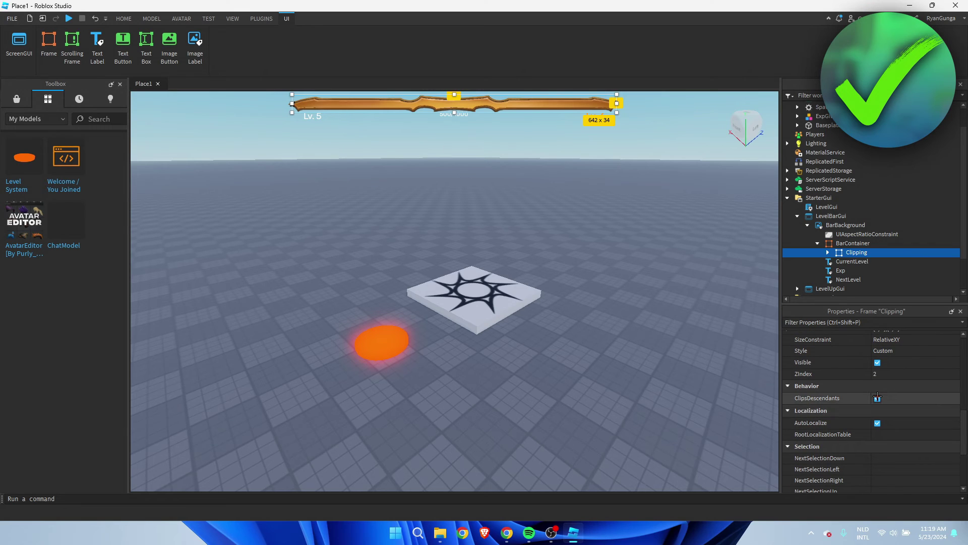
pyautogui.click(878, 399)
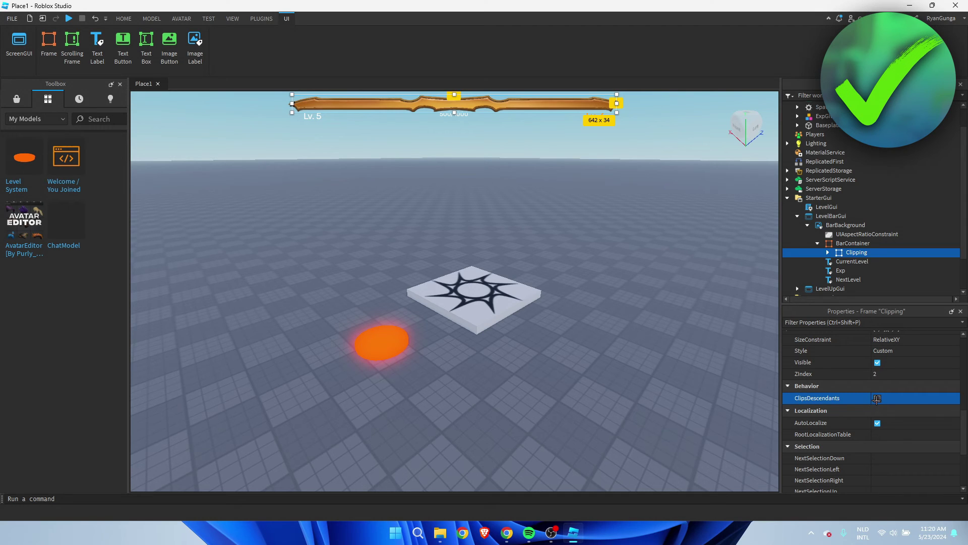
pyautogui.click(877, 399)
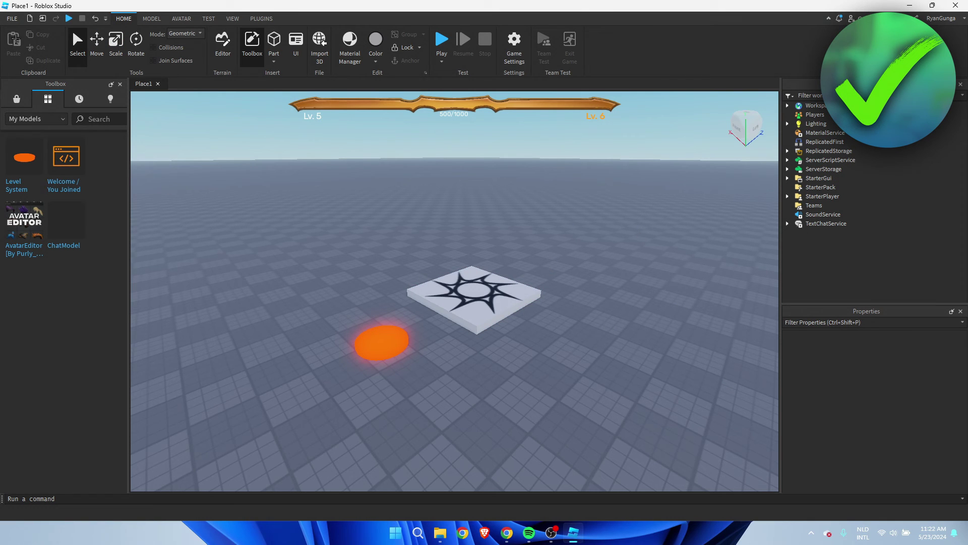
# - Publish the place to Roblox as a new game named "Untitled Game" with the default settings and dismiss the publishing dialog
pyautogui.click(11, 19)
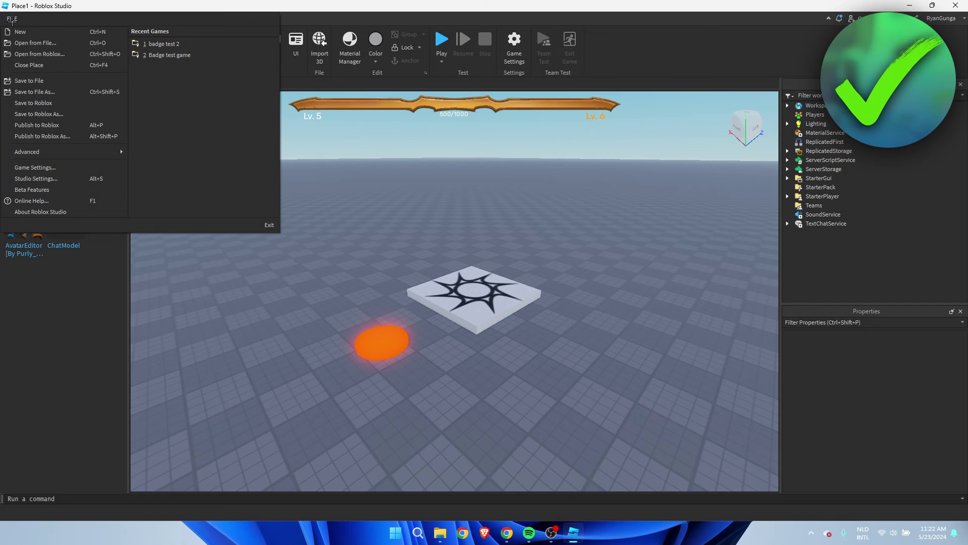
pyautogui.click(73, 125)
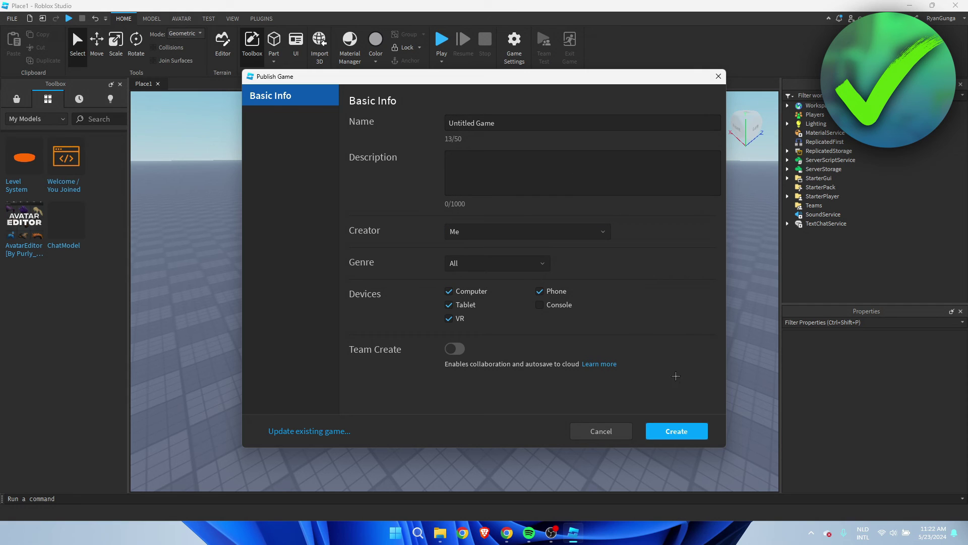
pyautogui.click(680, 433)
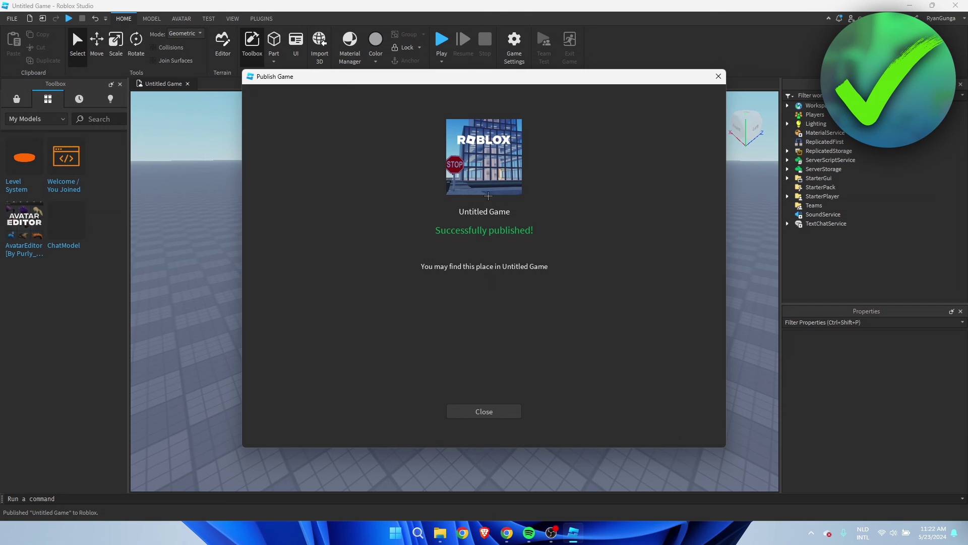
pyautogui.click(493, 411)
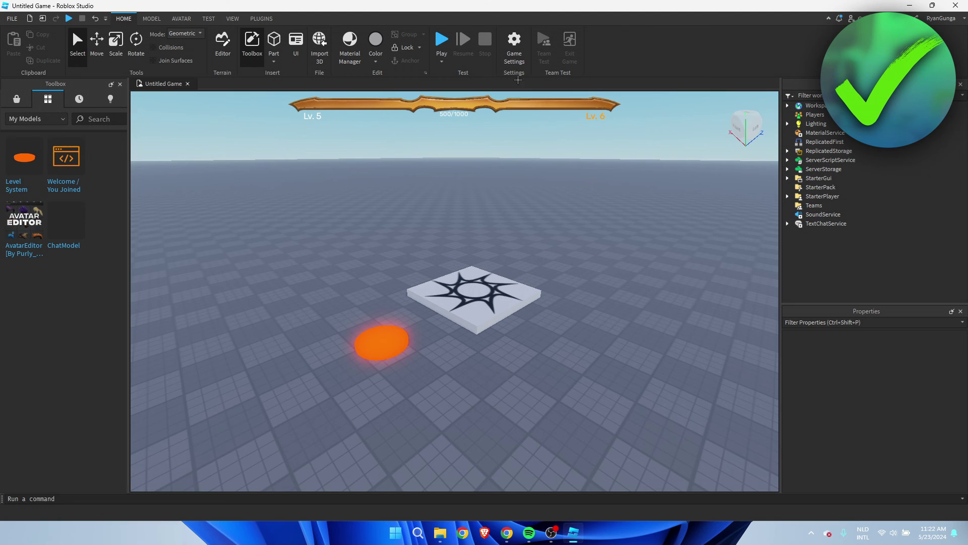
# - Enable Studio Access to API Services in the game's security settings and save the settings
pyautogui.click(514, 51)
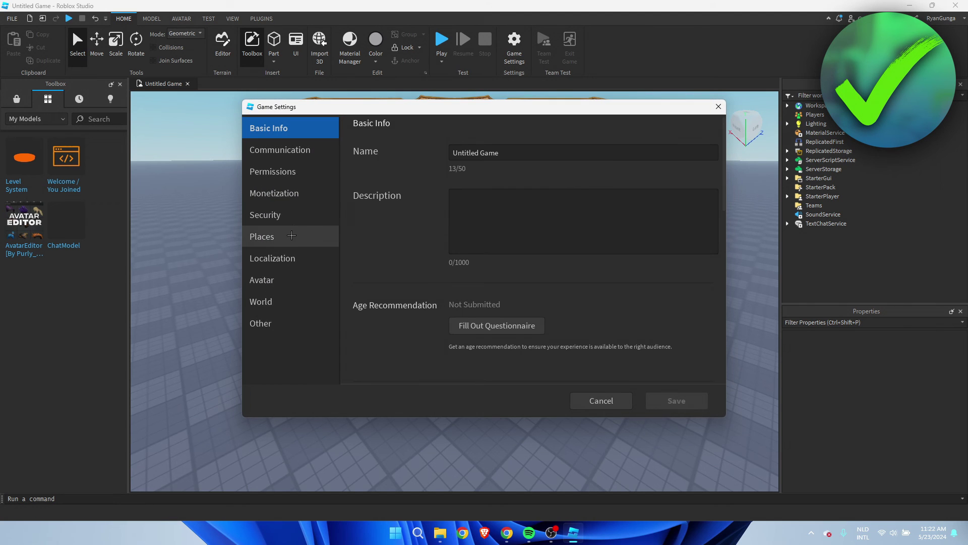
pyautogui.click(298, 222)
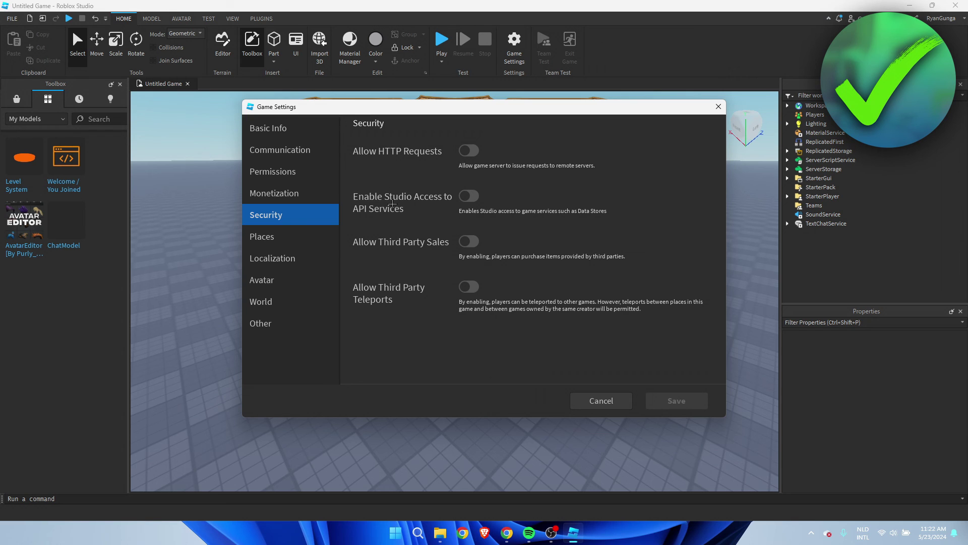
pyautogui.click(469, 197)
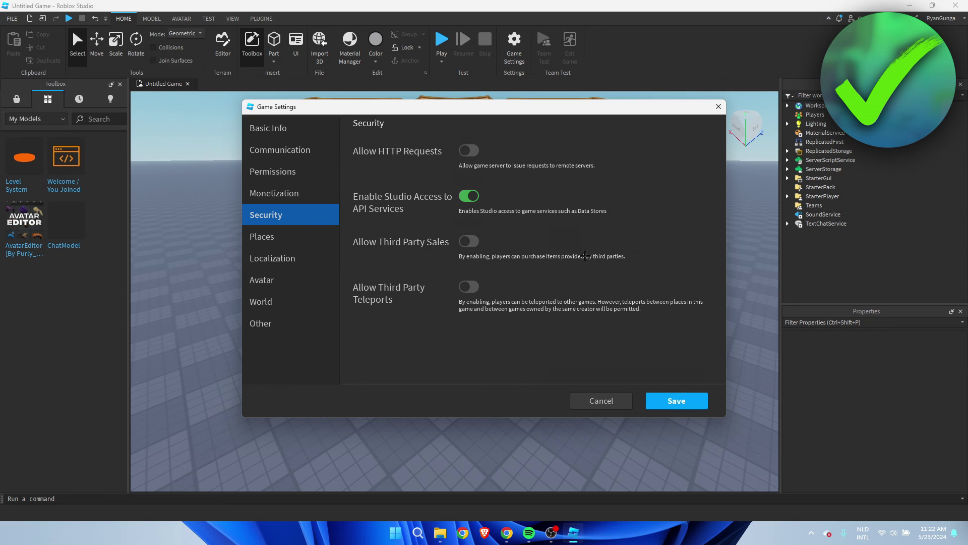
pyautogui.click(681, 402)
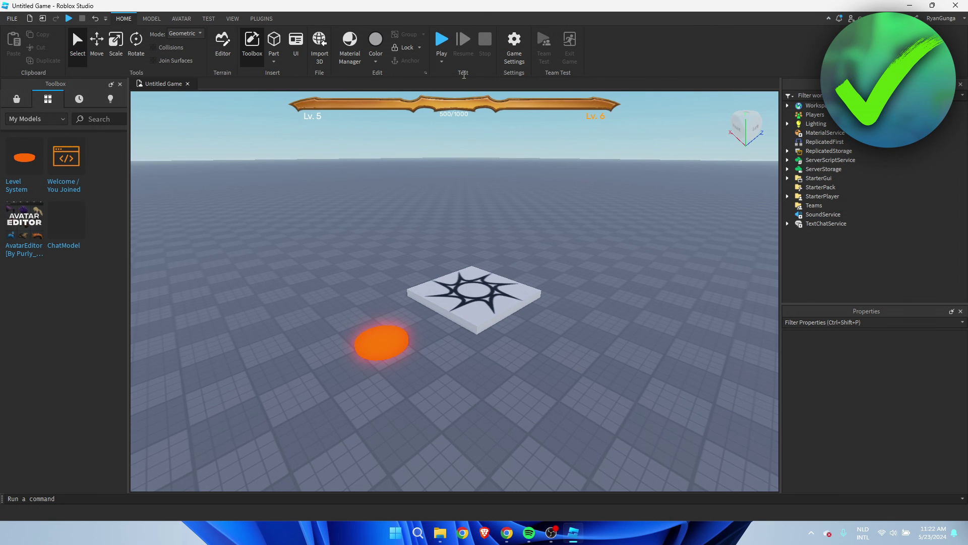
# - Start a play test and walk the character from the spawn pad onto the orange ExpGiver pad to gain experience
pyautogui.click(441, 41)
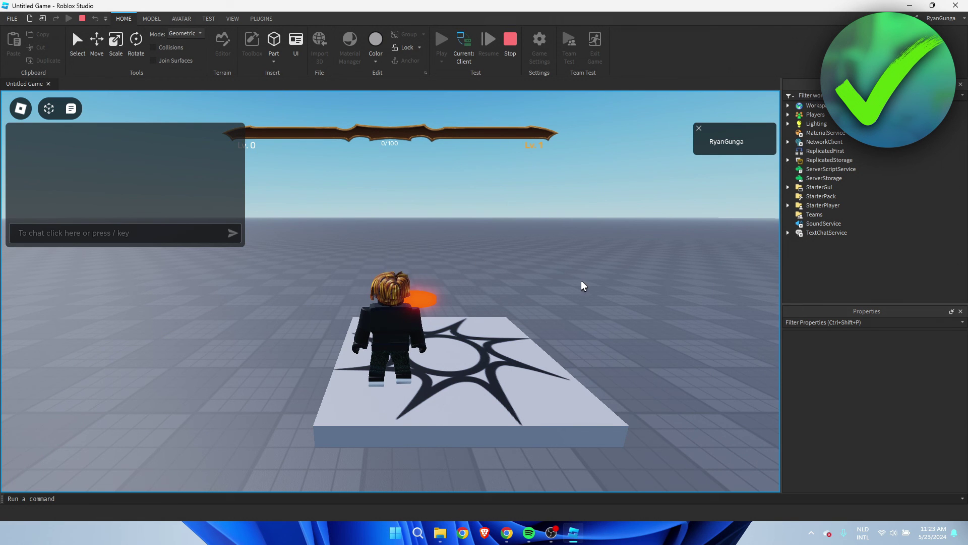
pyautogui.press('w')
pyautogui.moveTo(581, 280); pyautogui.dragTo(582, 280, button='right')
pyautogui.press('w')
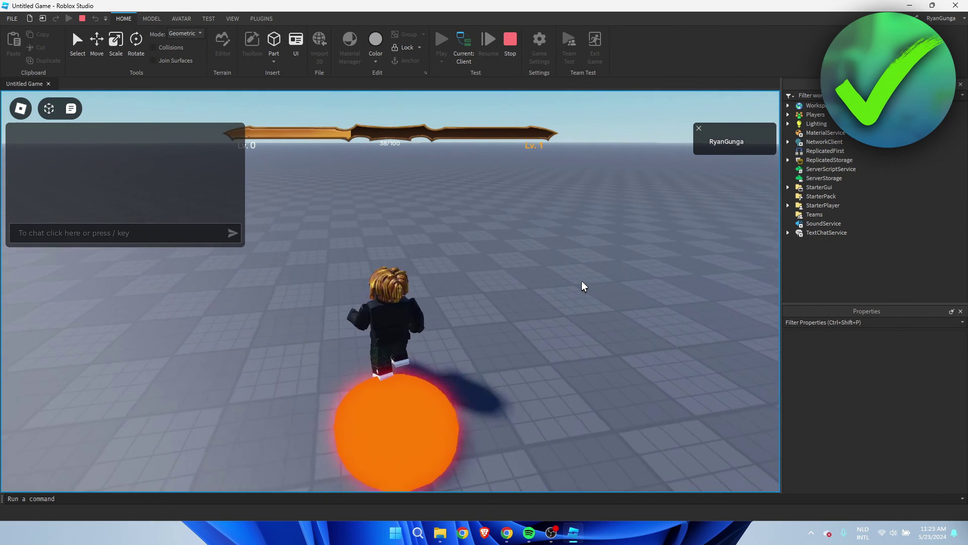
pyautogui.press('a')
pyautogui.press('s')
pyautogui.press('d')
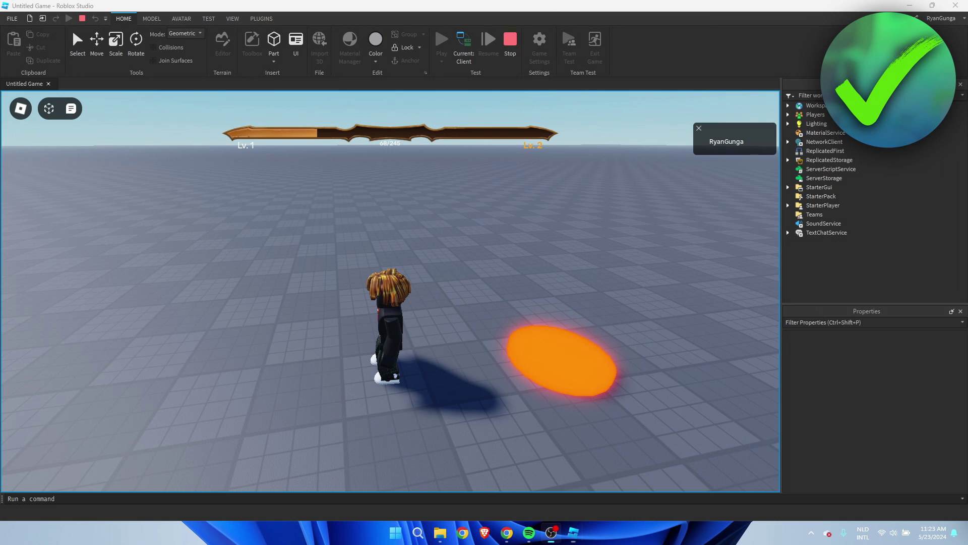
# - Move the character on and off the orange ExpGiver pad until it levels up to level 2
pyautogui.click(637, 350)
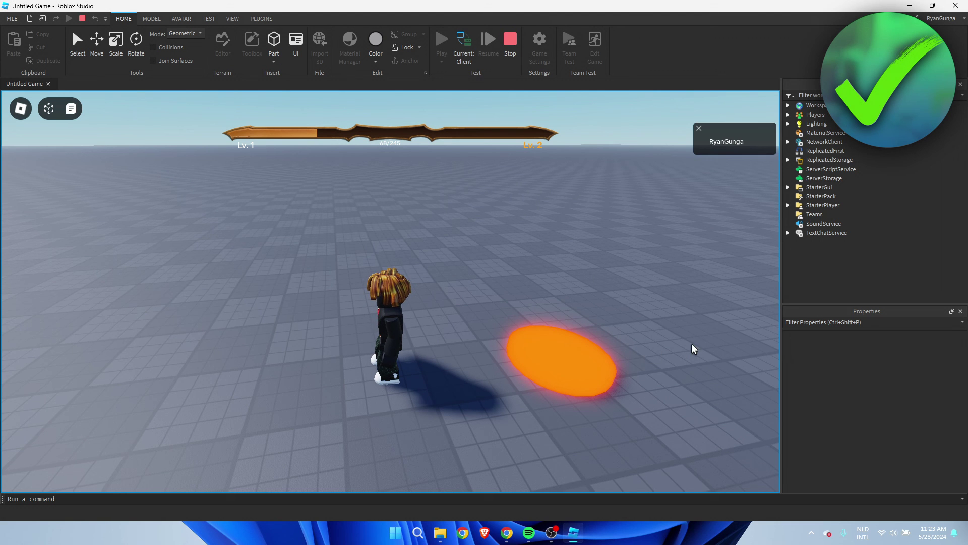
pyautogui.press('d')
pyautogui.press('a')
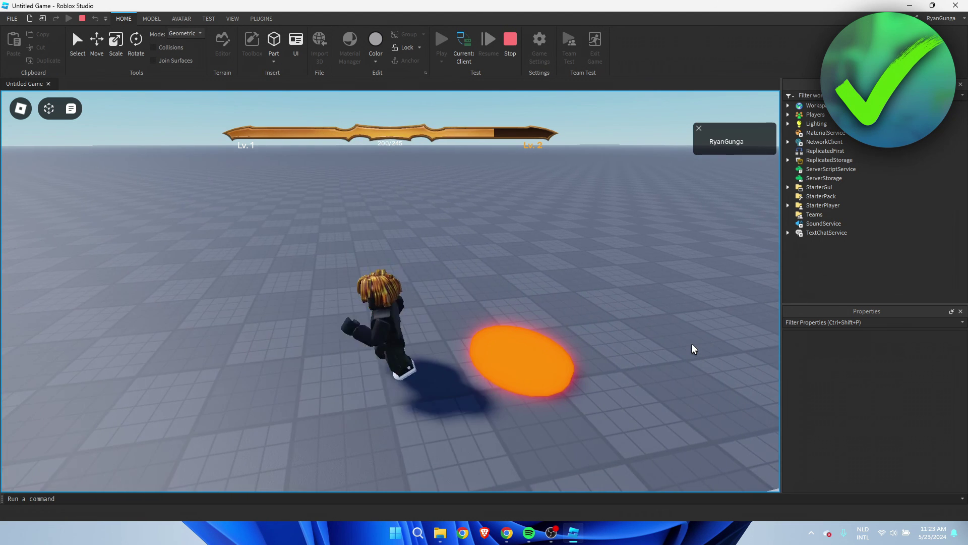
pyautogui.press('d')
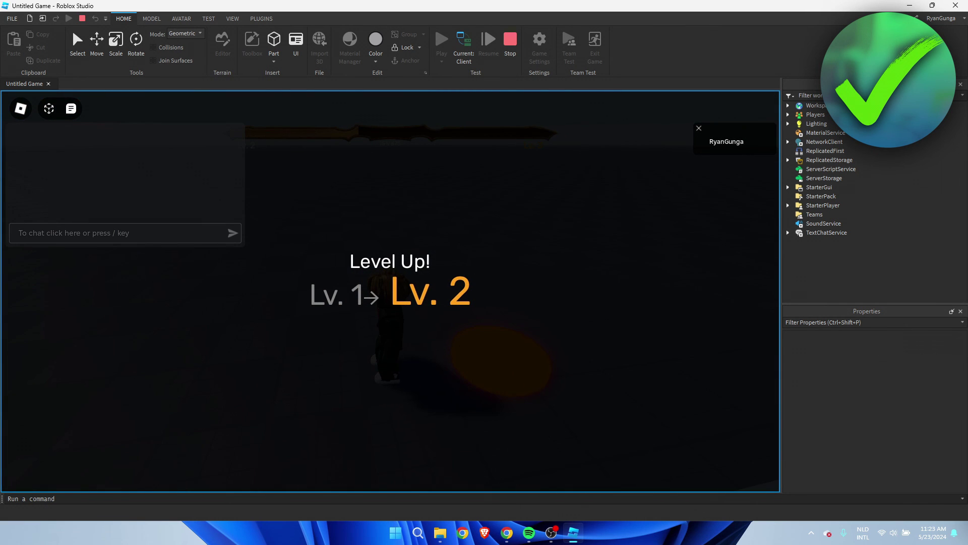
pyautogui.click(551, 532)
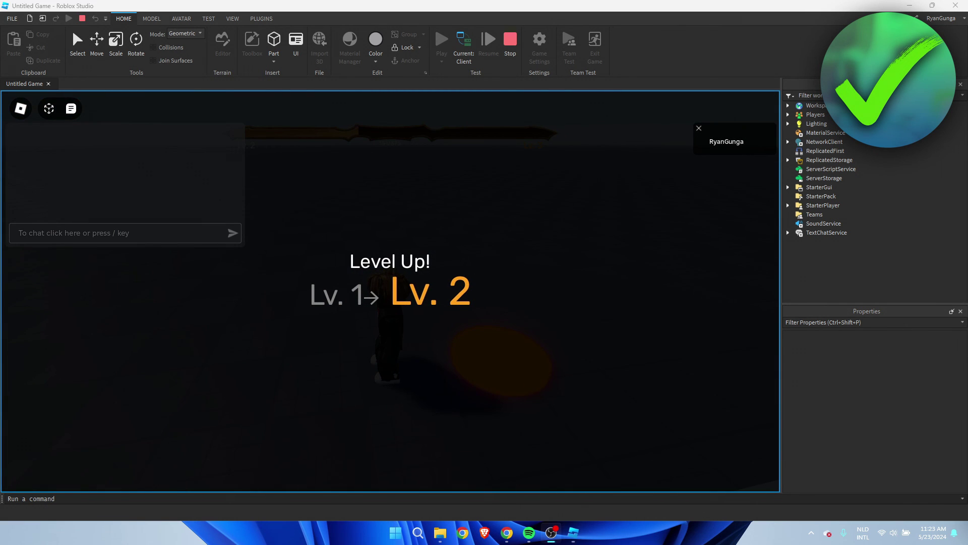
pyautogui.click(640, 310)
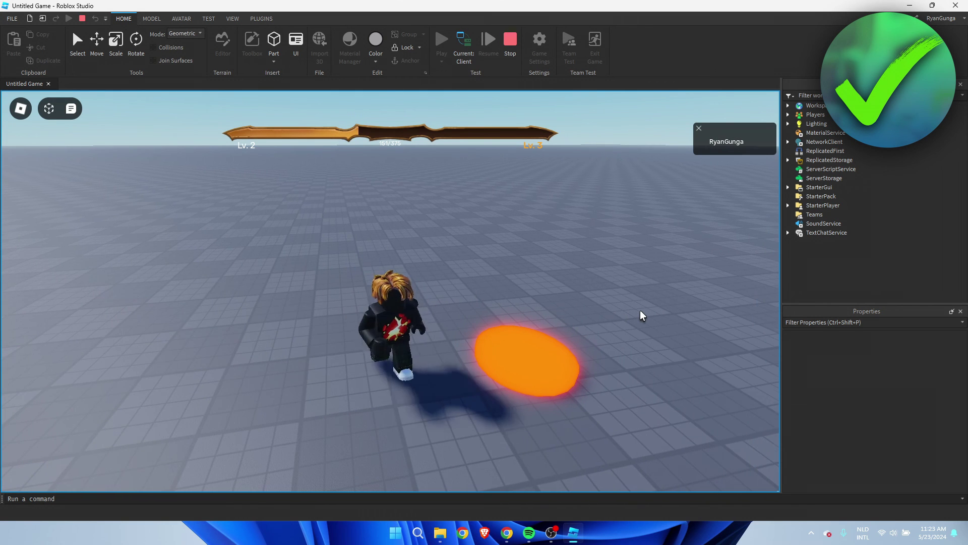